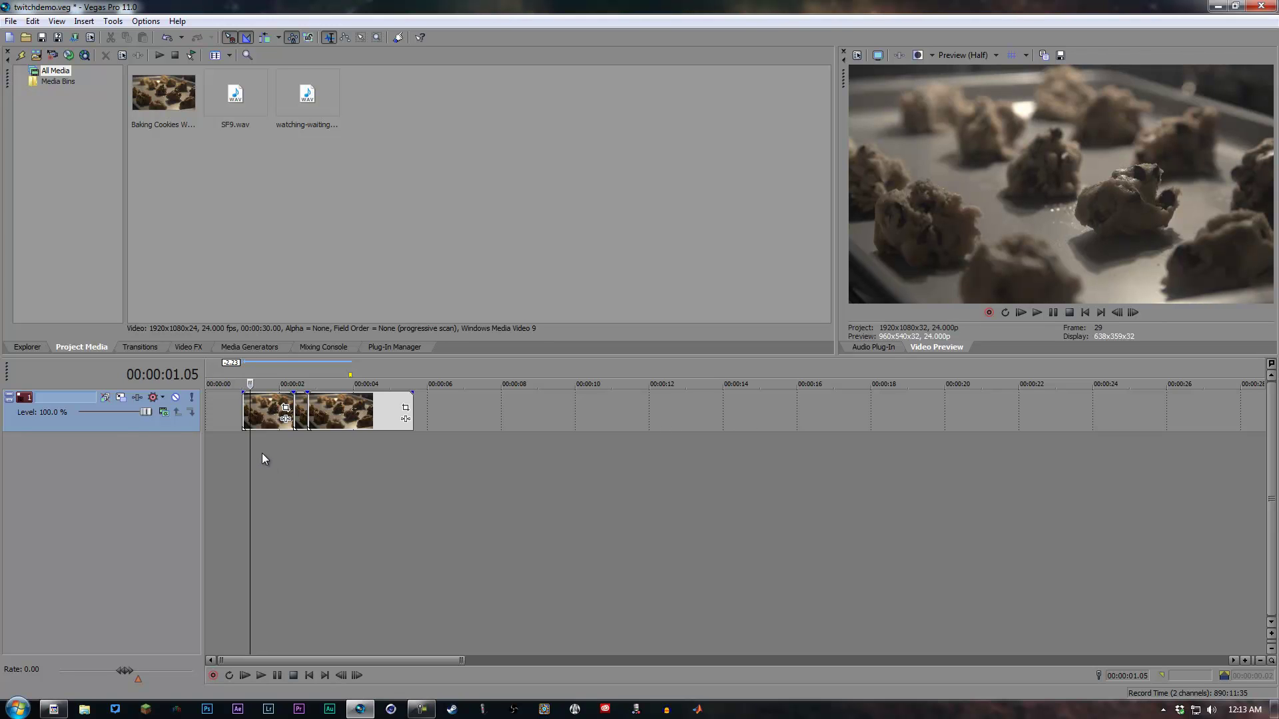
Zoom the timeline in and step between the cuts at 00:00:02.09 and 00:00:02.18
scroll(262, 453, "up", 3)
scroll(263, 453, "up", 2)
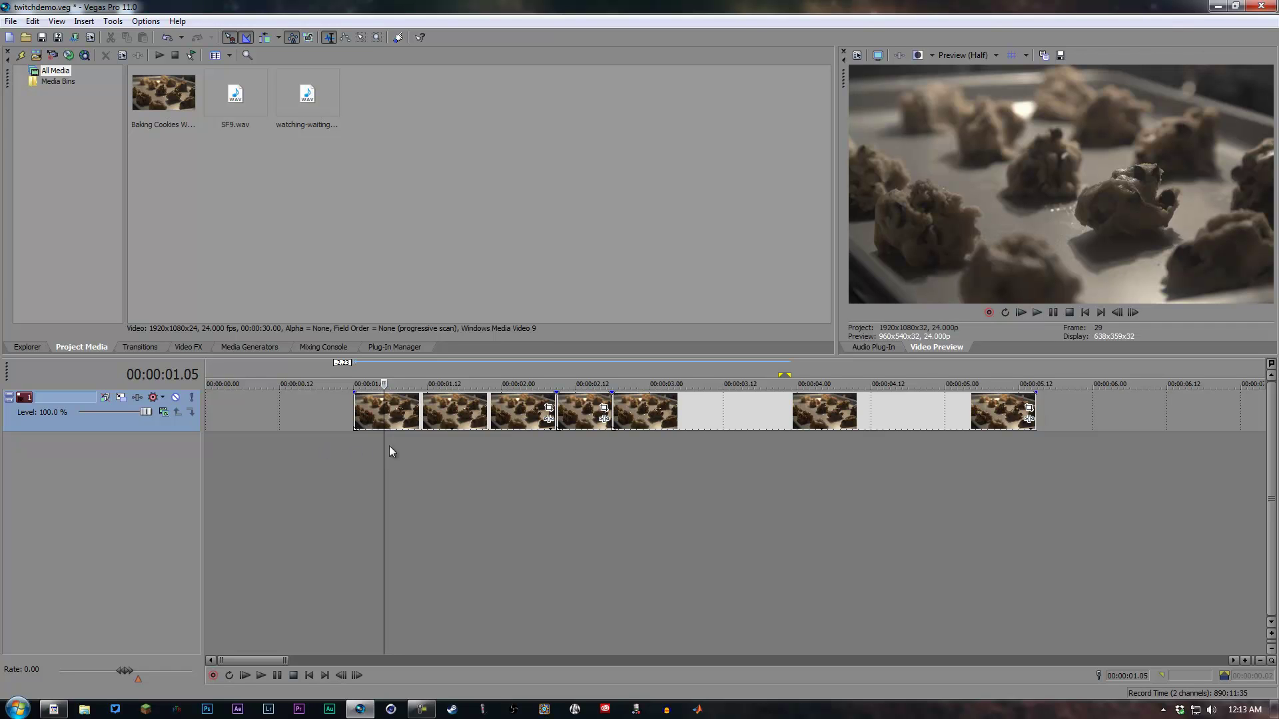
left_click(581, 423)
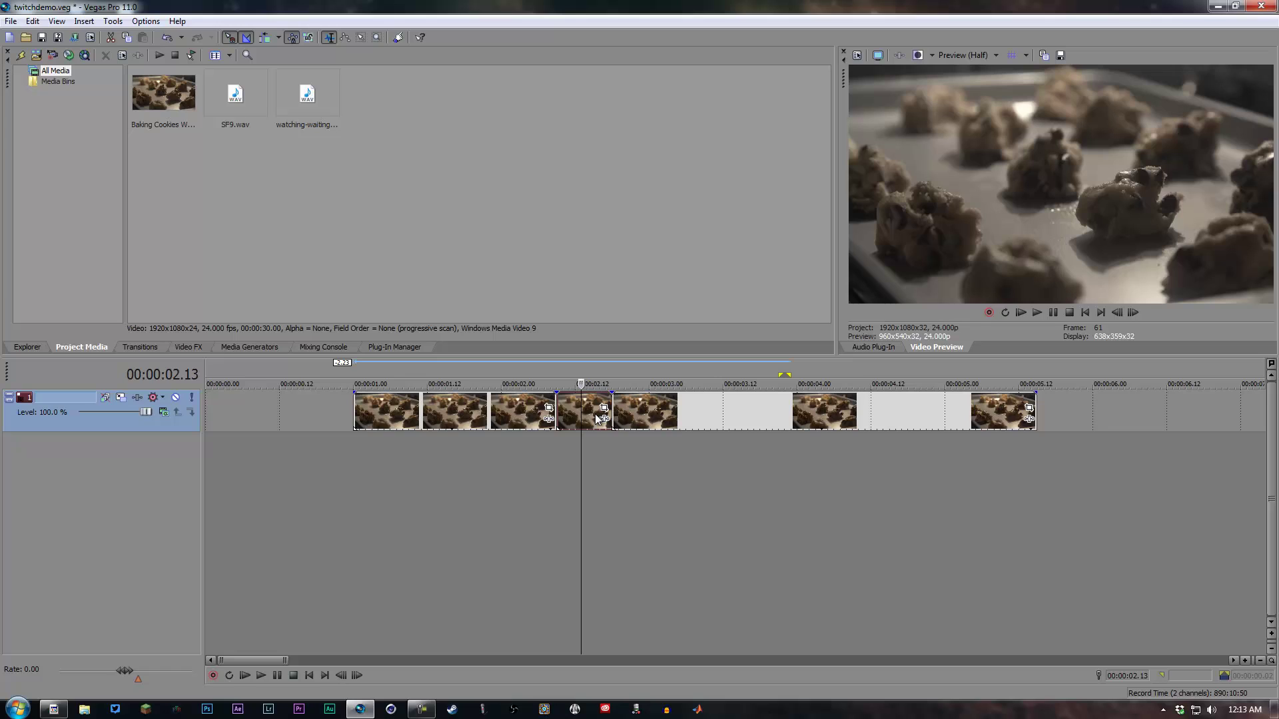
left_click(558, 460)
left_click(614, 457)
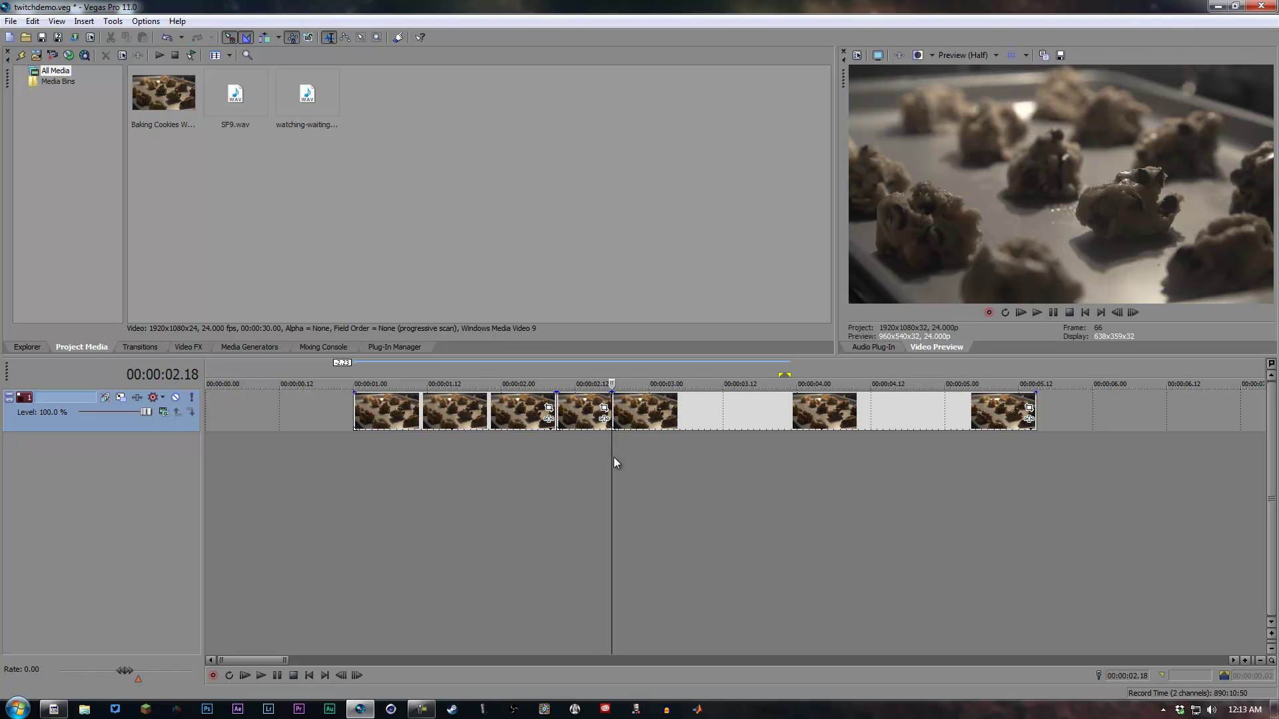
left_click(559, 461)
left_click(613, 458)
left_click(563, 469)
left_click(556, 467)
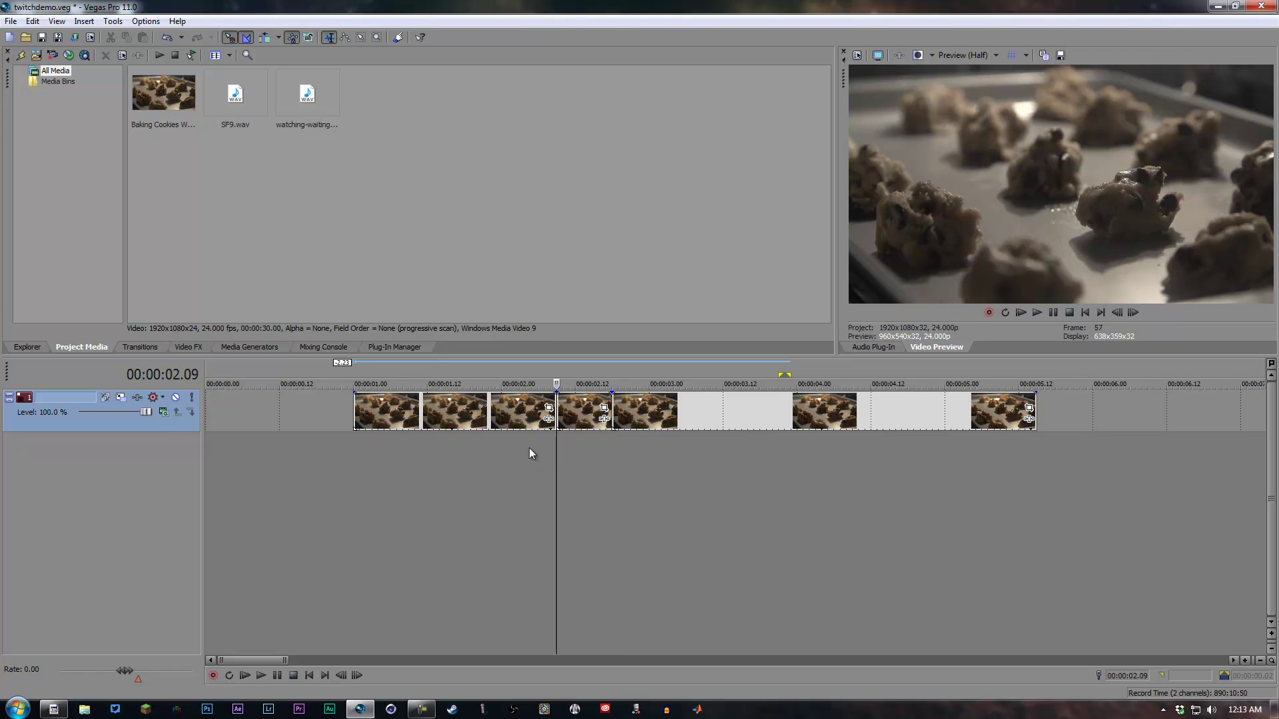
Check frames from 00:00:01.13 to 00:00:02.18, then bring up the project video properties
left_click(433, 453)
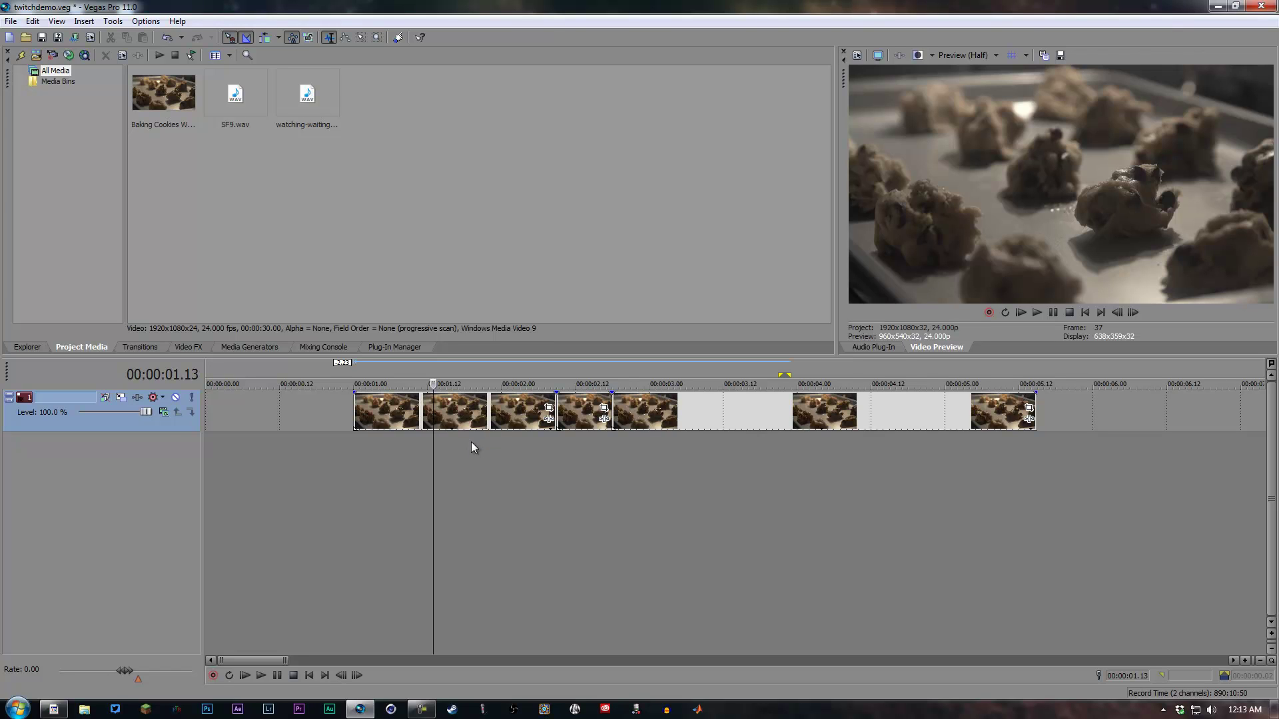
left_click(550, 449)
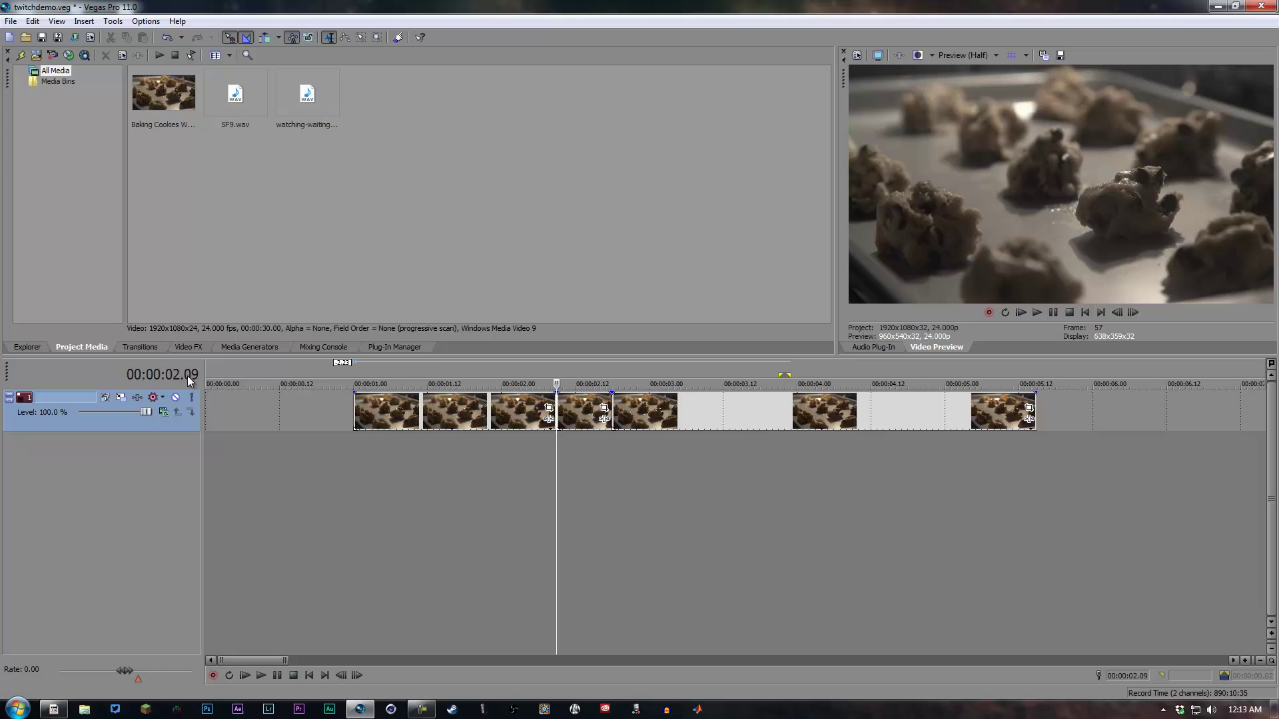
left_click(606, 464)
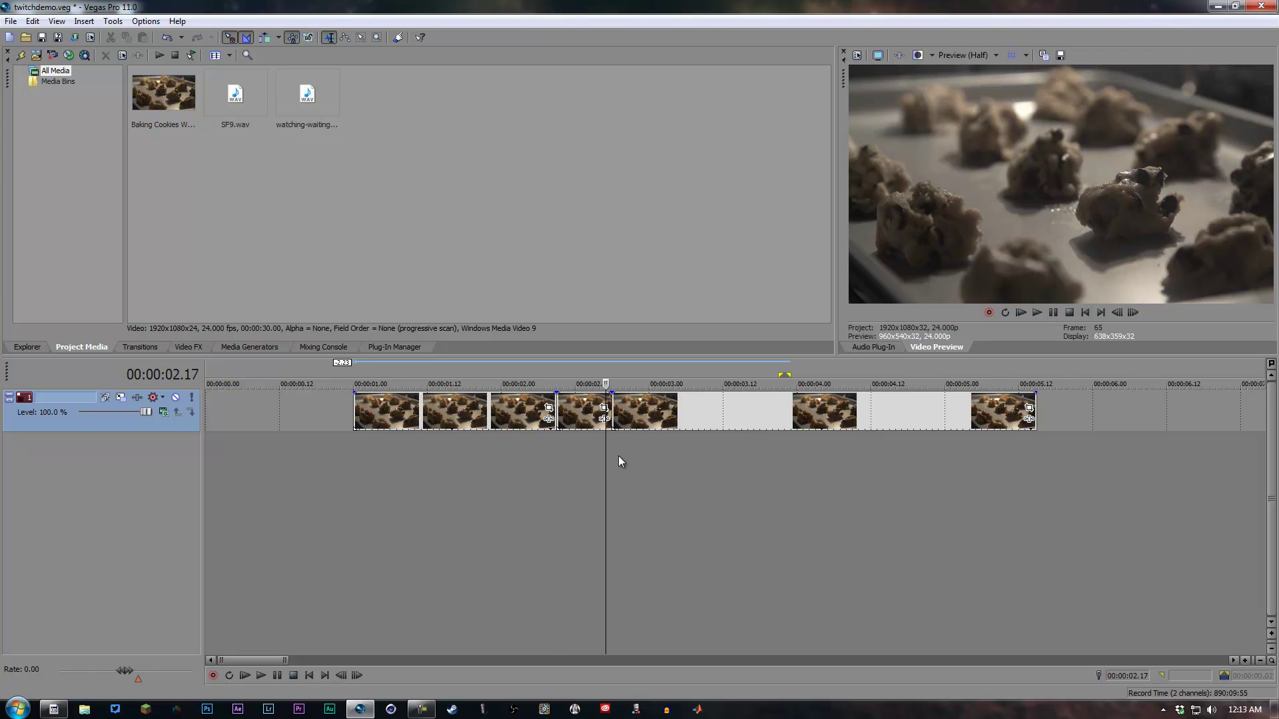
left_click(616, 454)
left_click(556, 466)
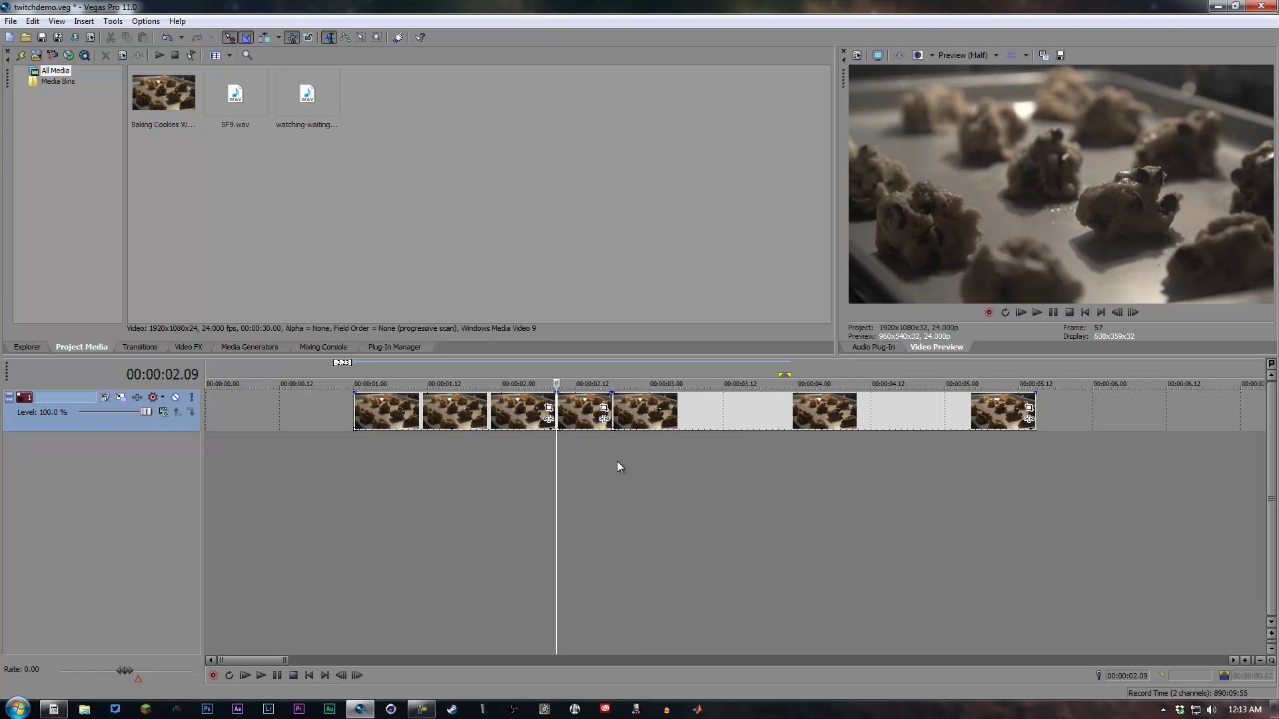
left_click(606, 461)
left_click(609, 460)
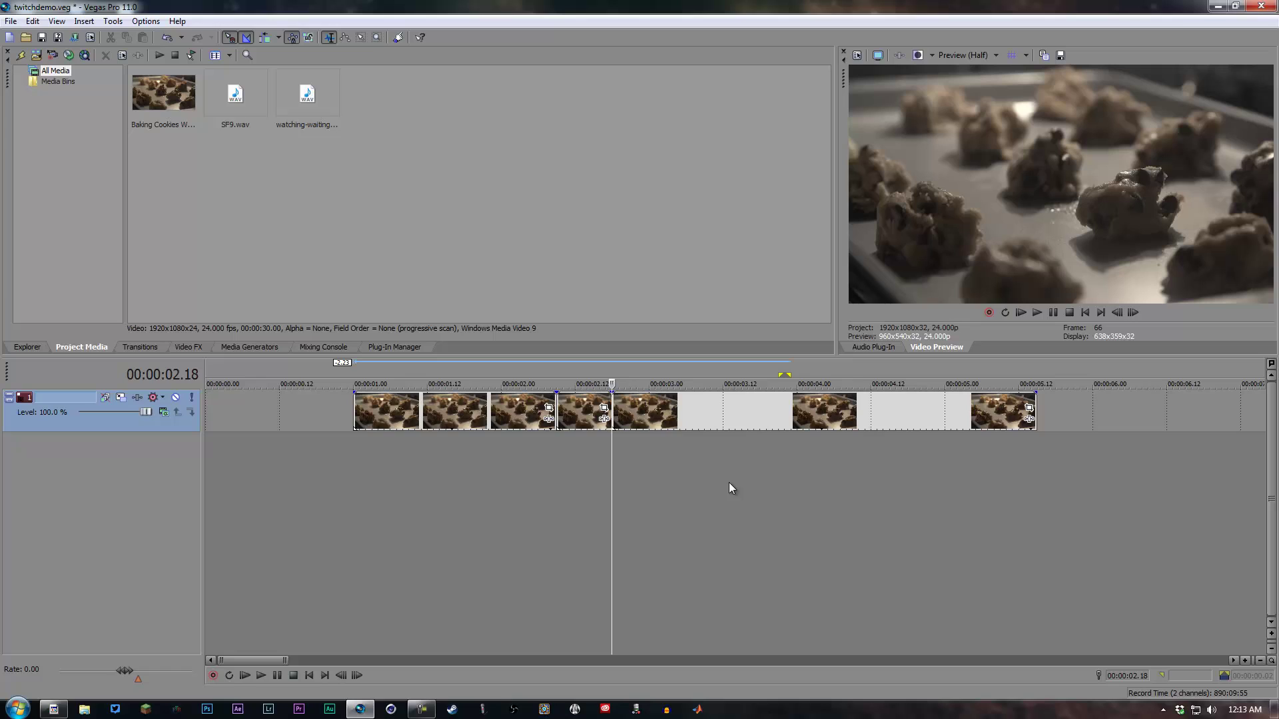
left_click(471, 441)
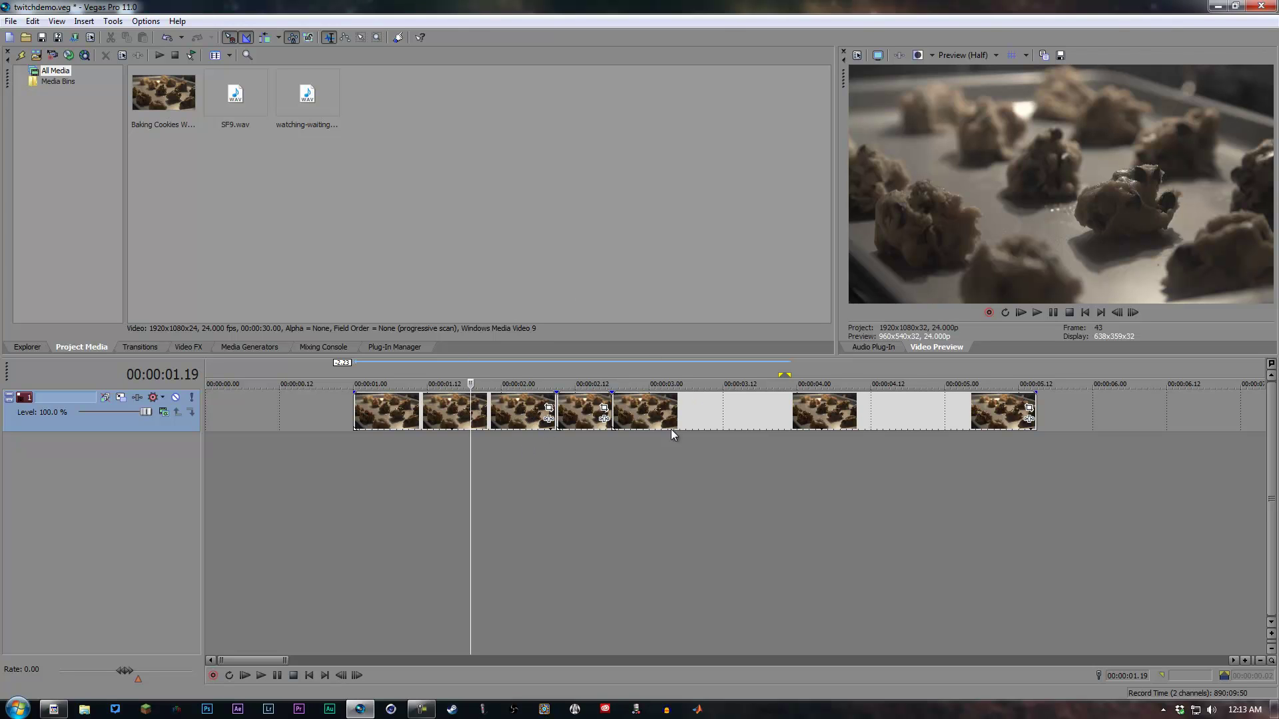
left_click(858, 55)
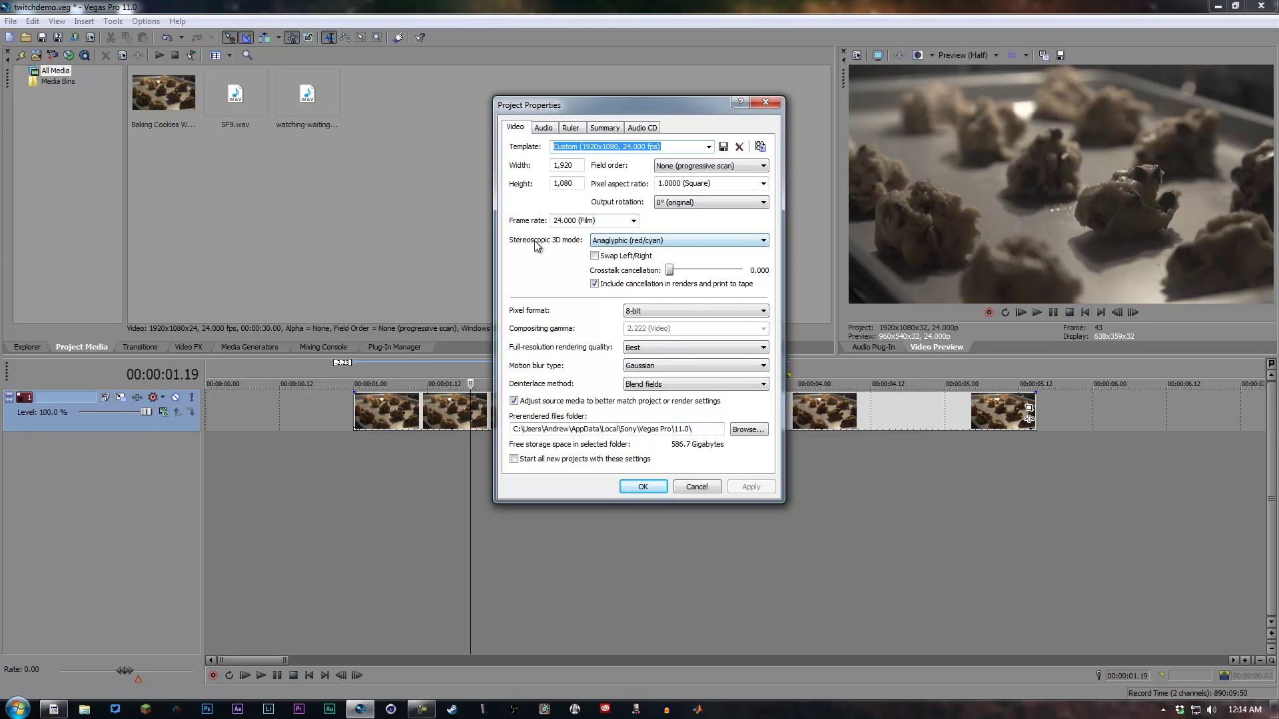
Switch the project's stereoscopic 3D mode to Anaglyphic (red/cyan) and confirm
left_click(603, 241)
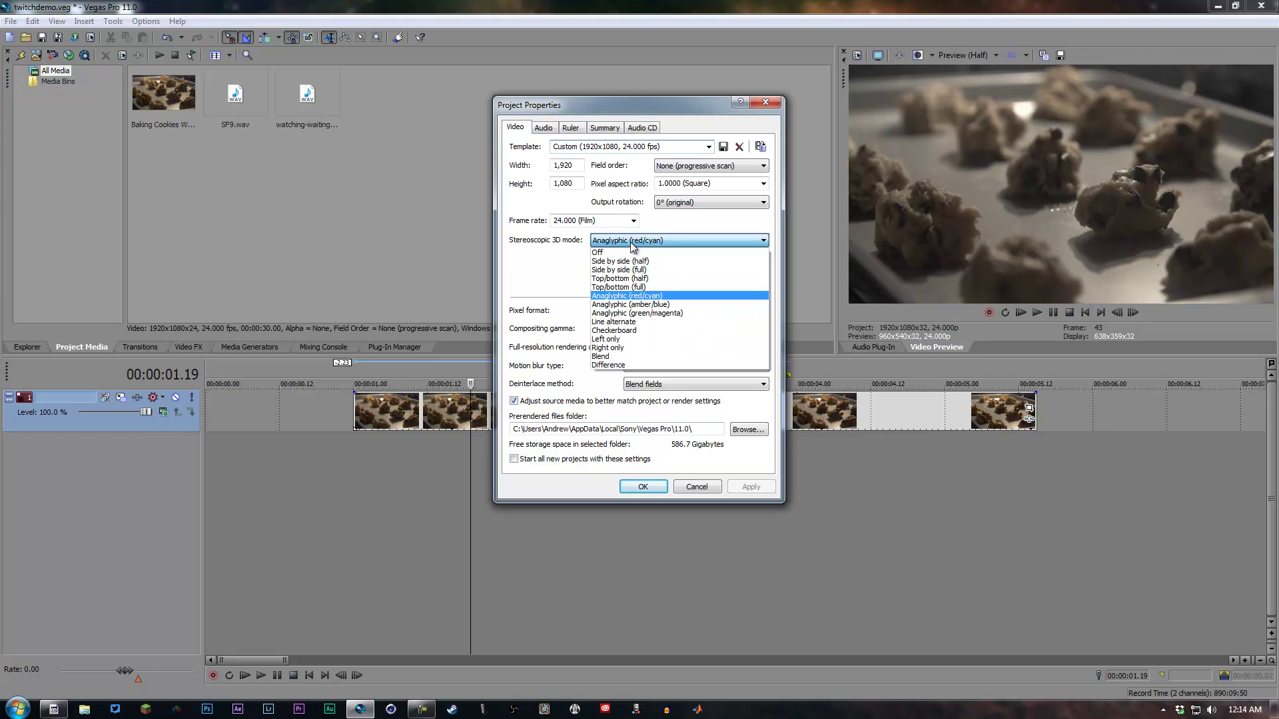
left_click(684, 297)
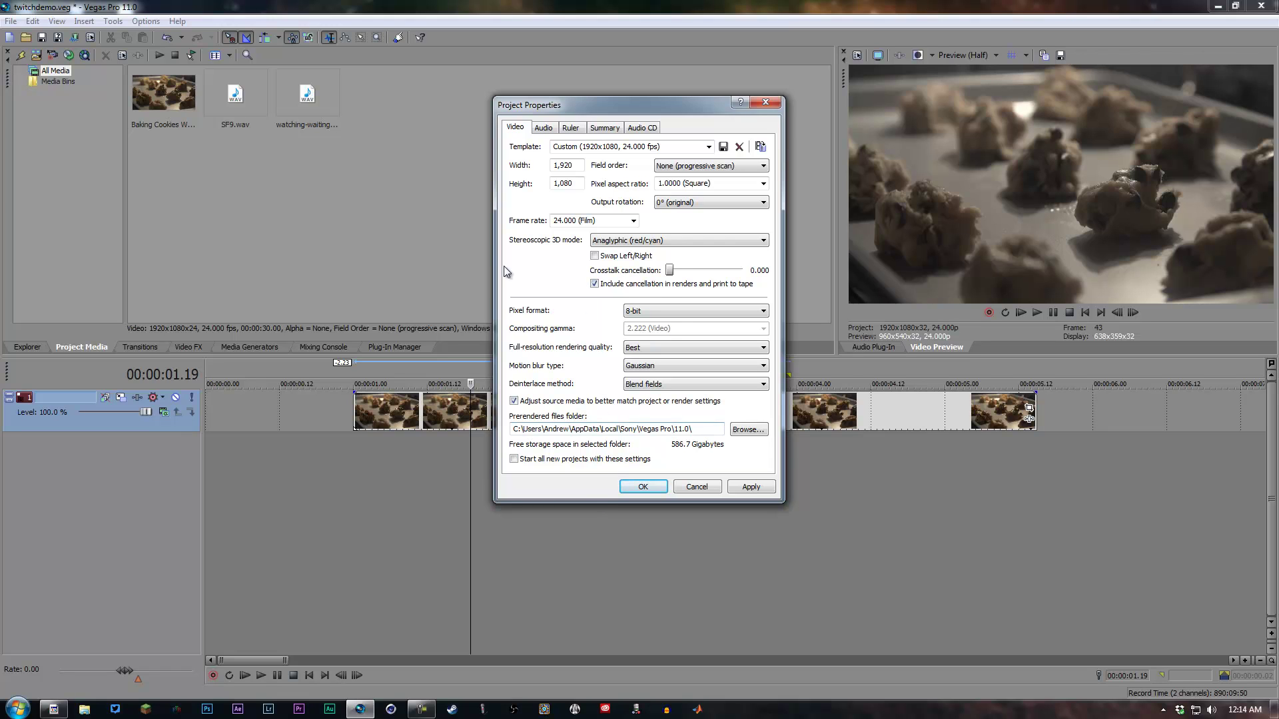
left_click(656, 485)
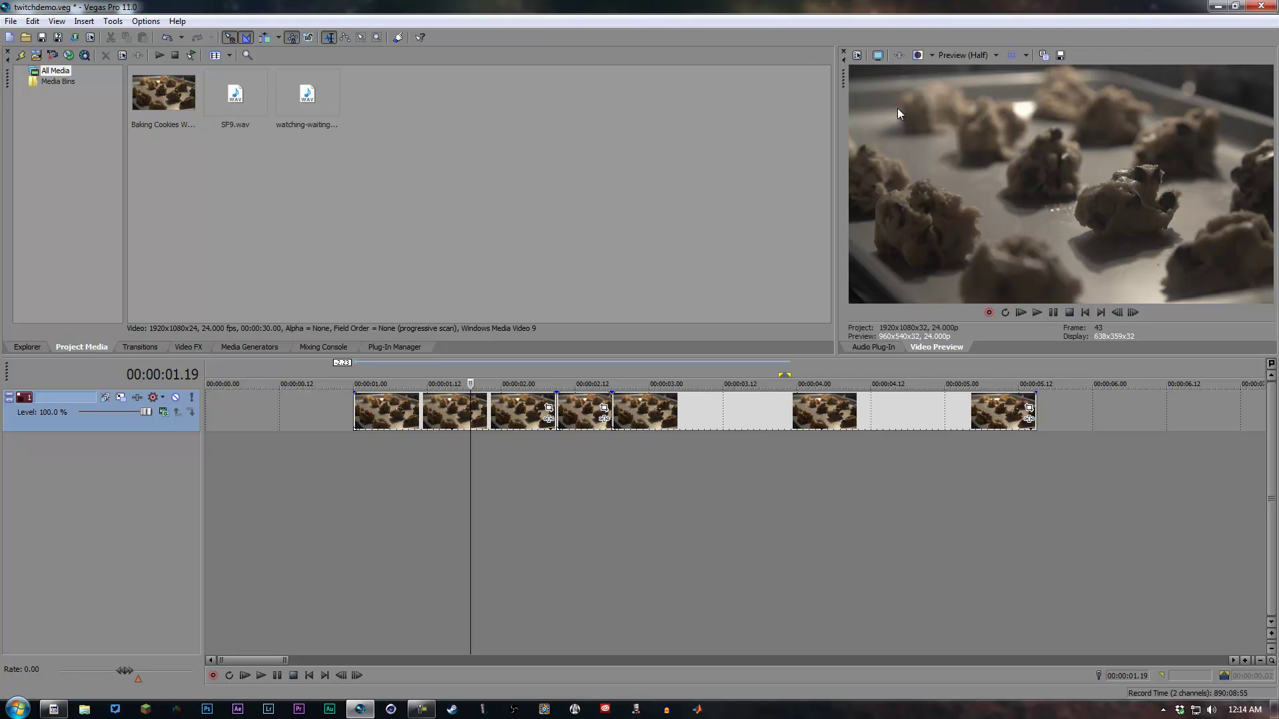
Apply the Default Saturation Adjust preset from Video FX to the video track
left_click(177, 346)
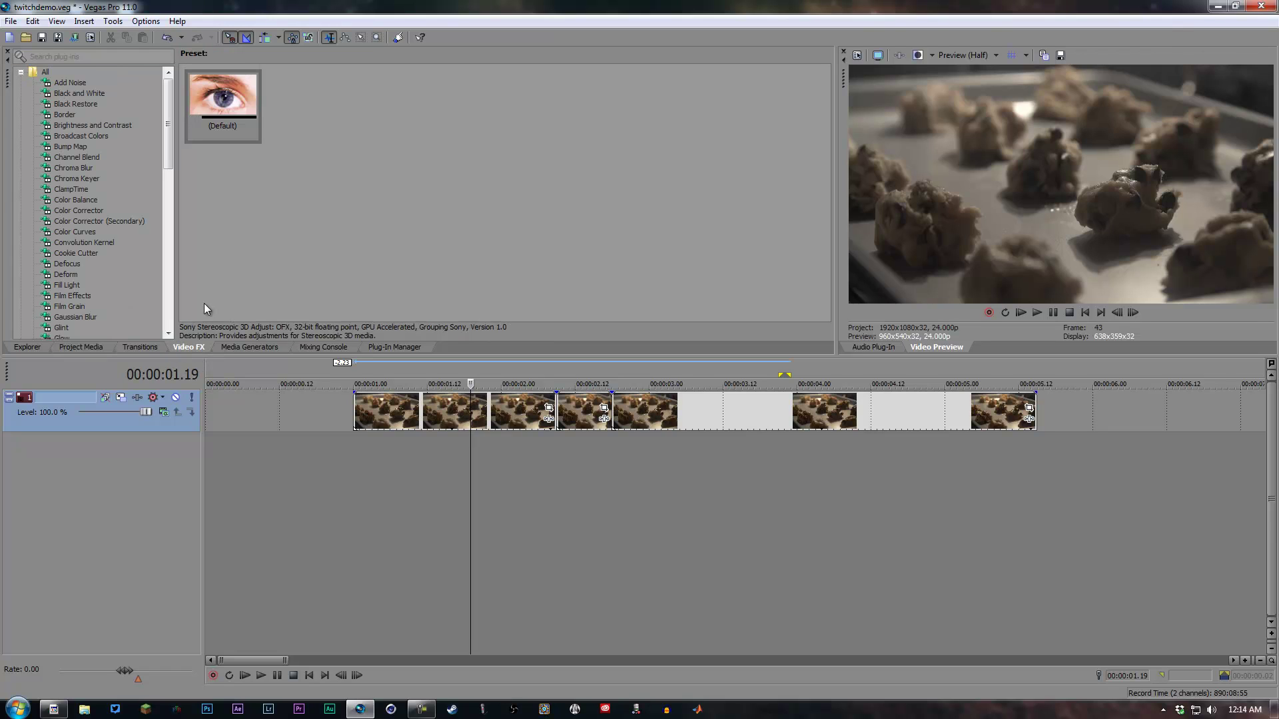
scroll(167, 160, "down", 4)
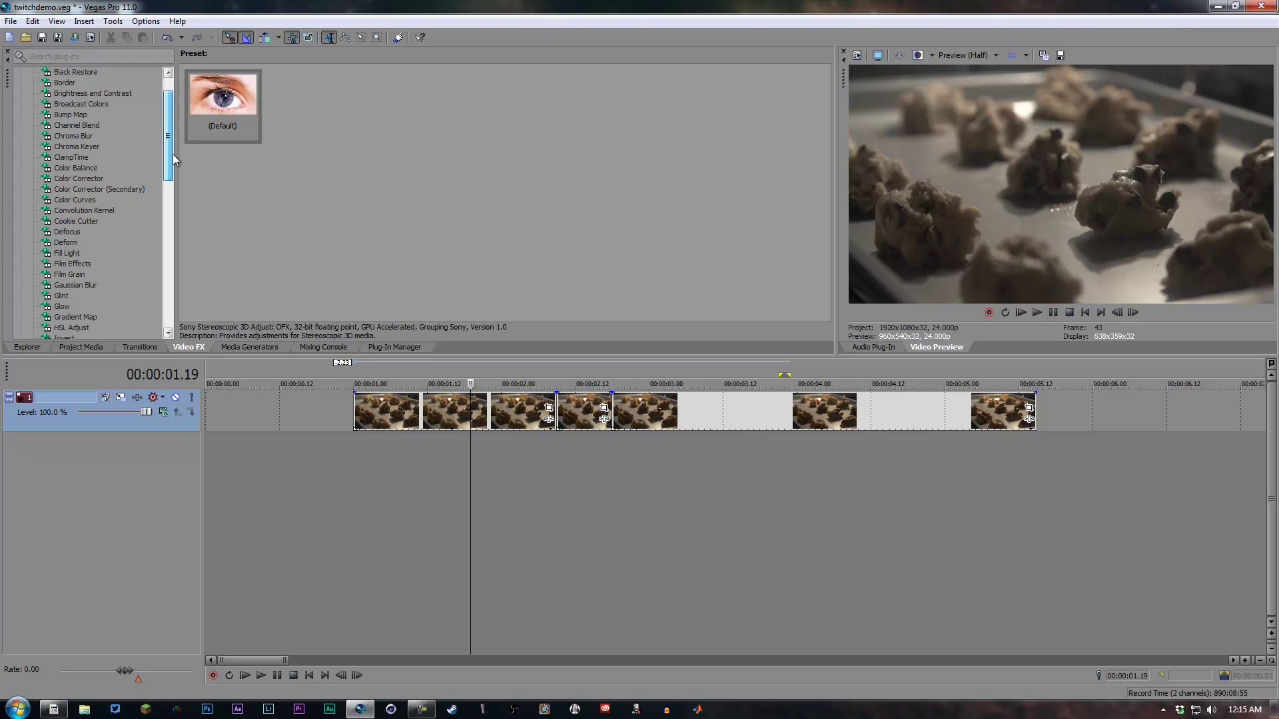
scroll(163, 200, "down", 6)
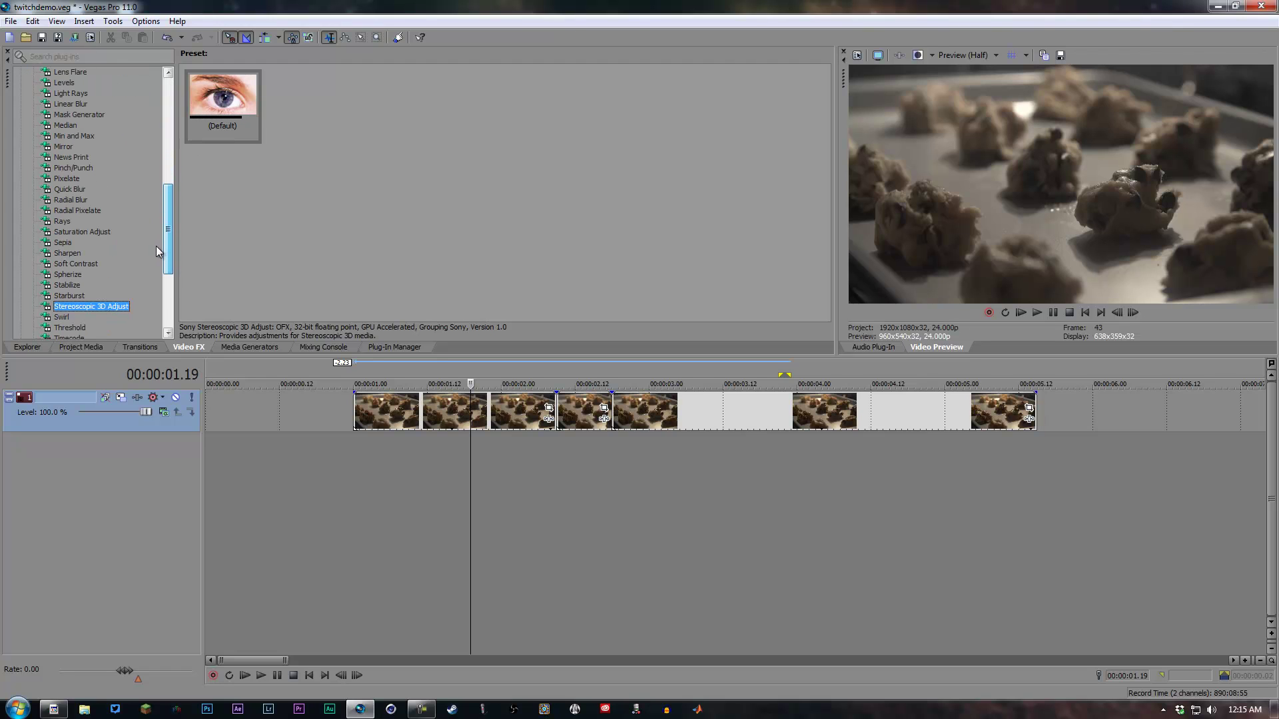
left_click(98, 233)
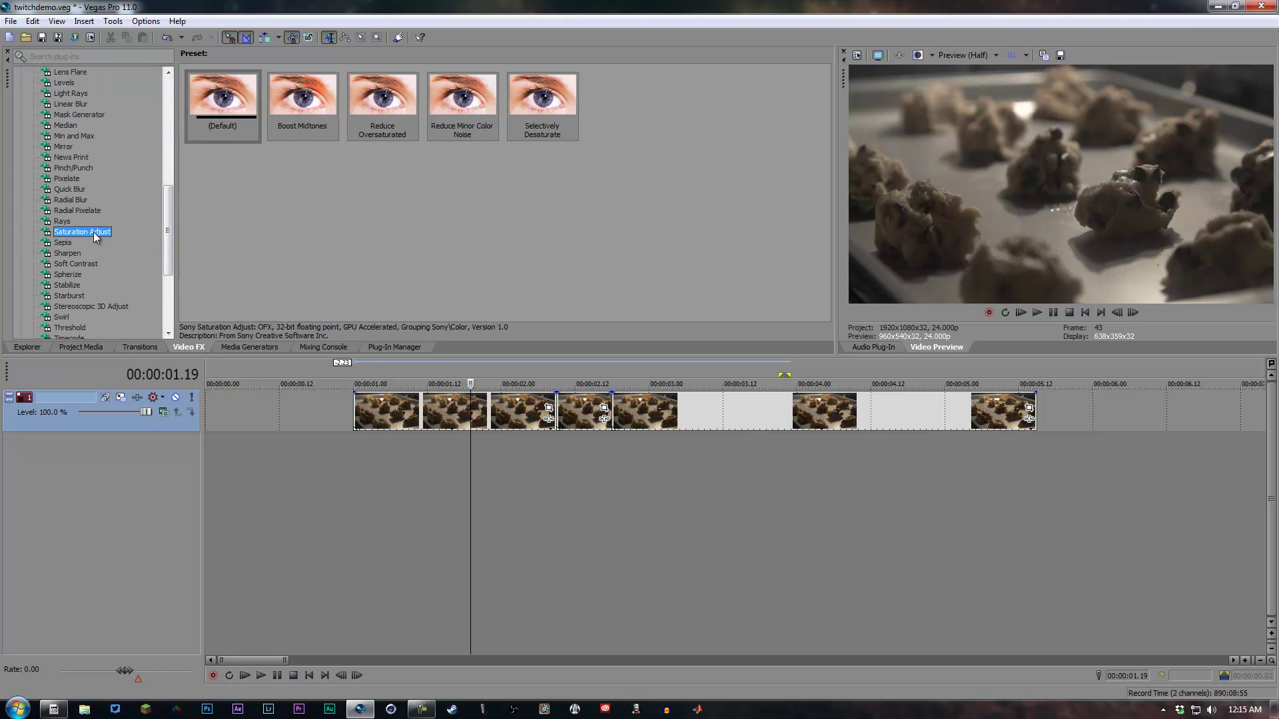
left_click(306, 214)
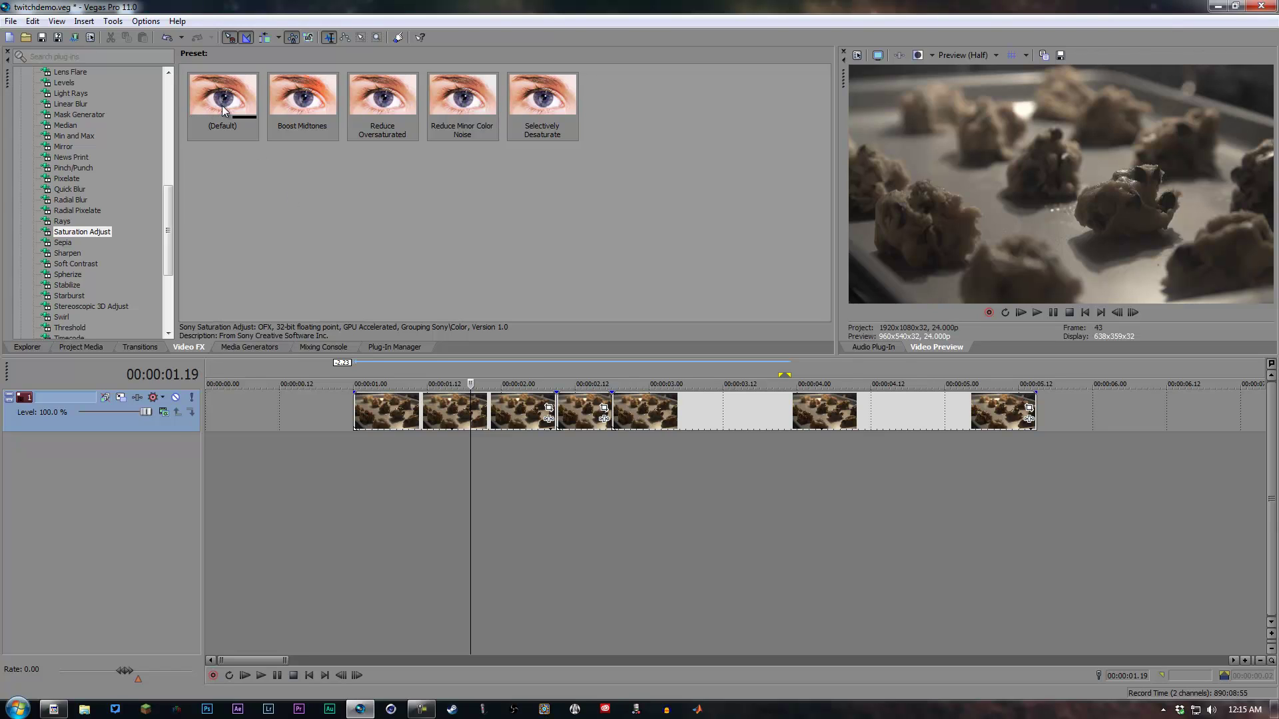
left_click_drag(214, 93, 123, 424)
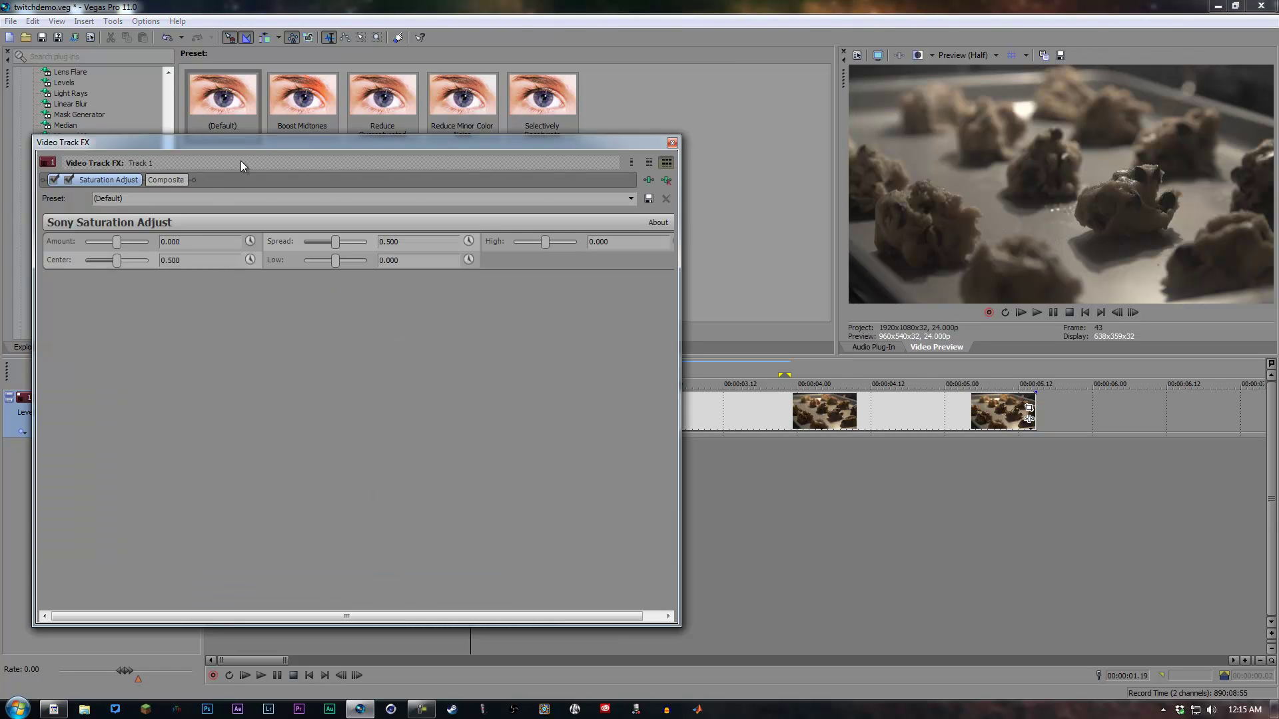
Reposition the track FX window, lower the Low saturation, and cancel adding another effect
left_click_drag(296, 147, 570, 137)
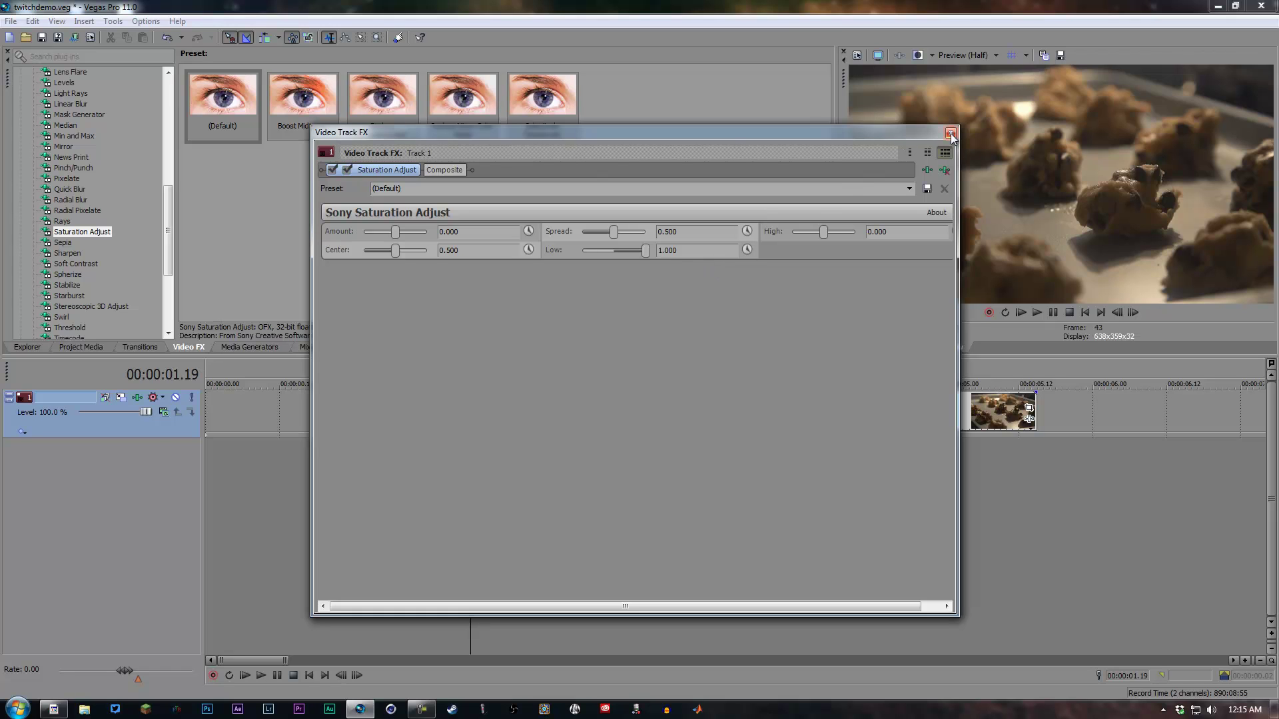
left_click_drag(888, 134, 740, 117)
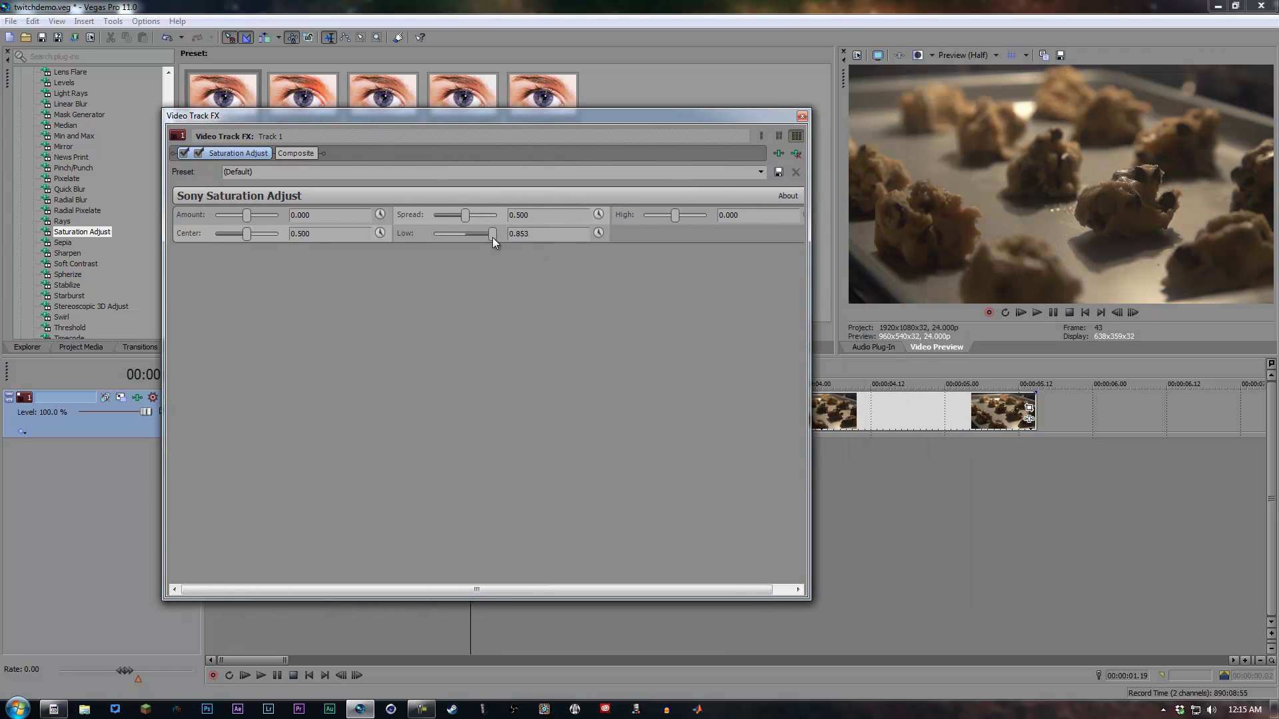
mouse_move(493, 238)
left_mouse_down()
mouse_move(409, 233)
mouse_move(514, 234)
left_mouse_up()
left_click(778, 153)
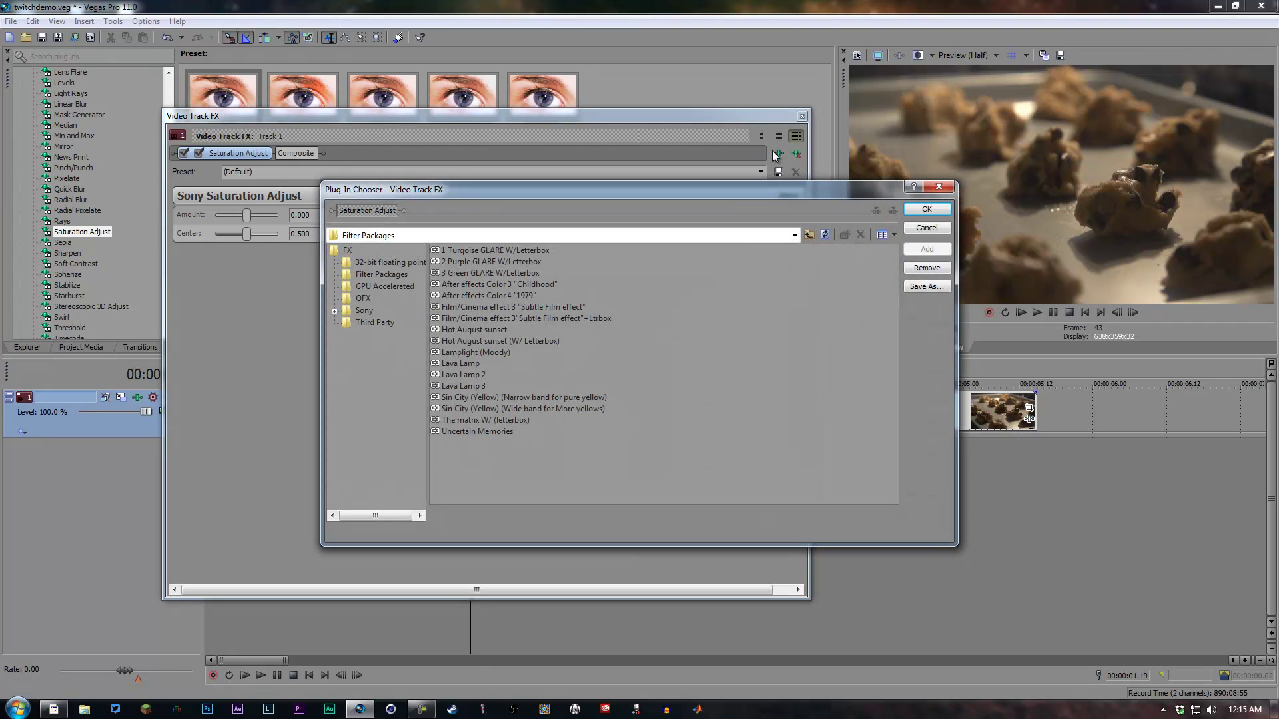
left_click(923, 225)
Remove Saturation Adjust from the track and place the cursor at 00:00:02.09
left_click(796, 154)
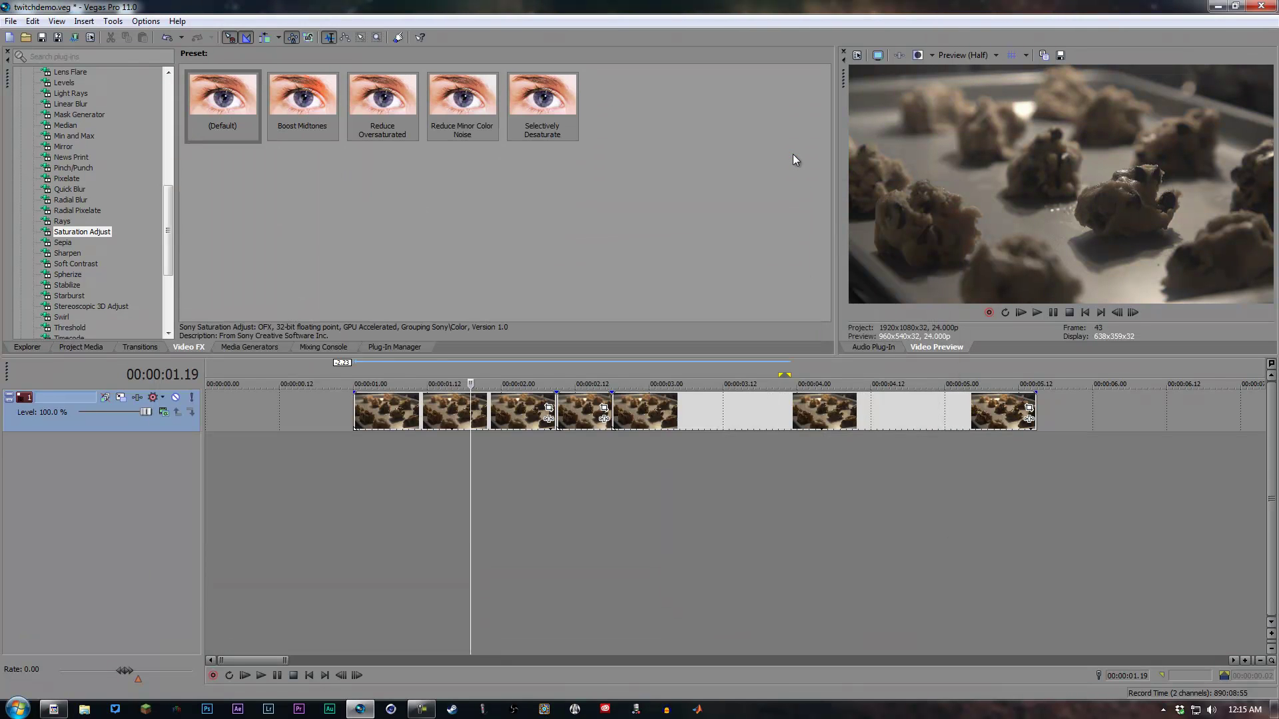
left_click(570, 478)
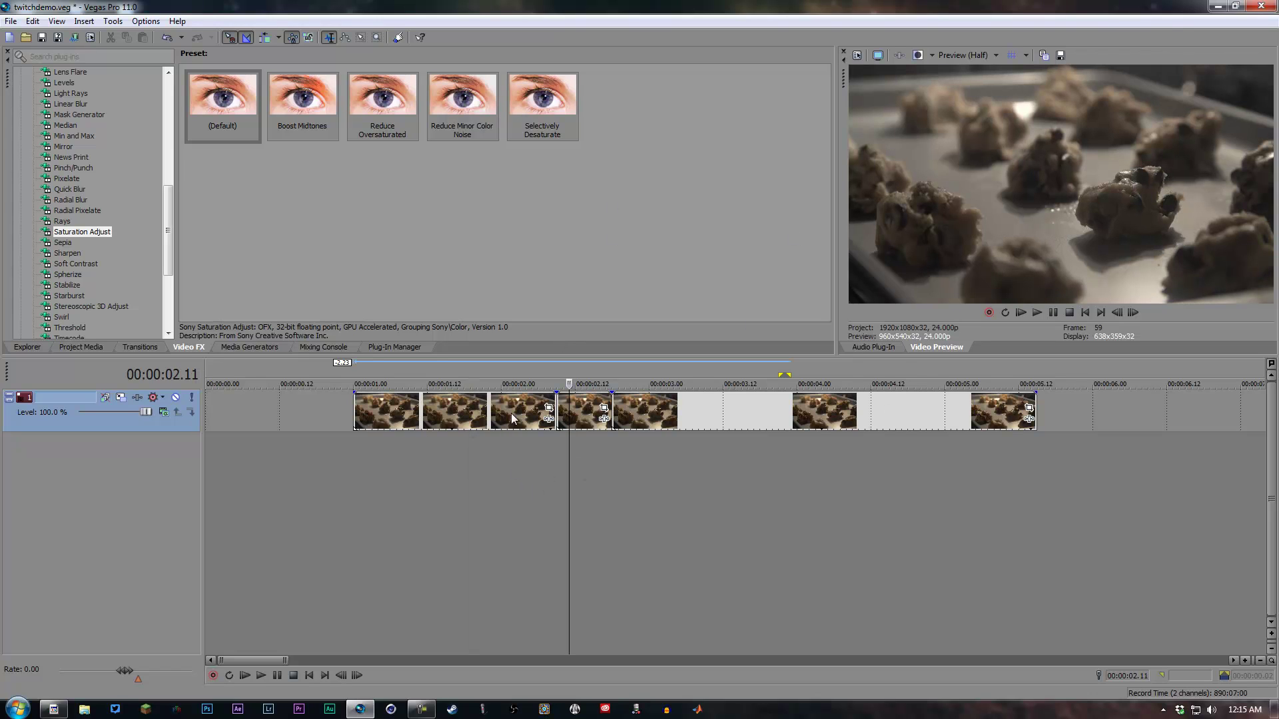
left_click(549, 449)
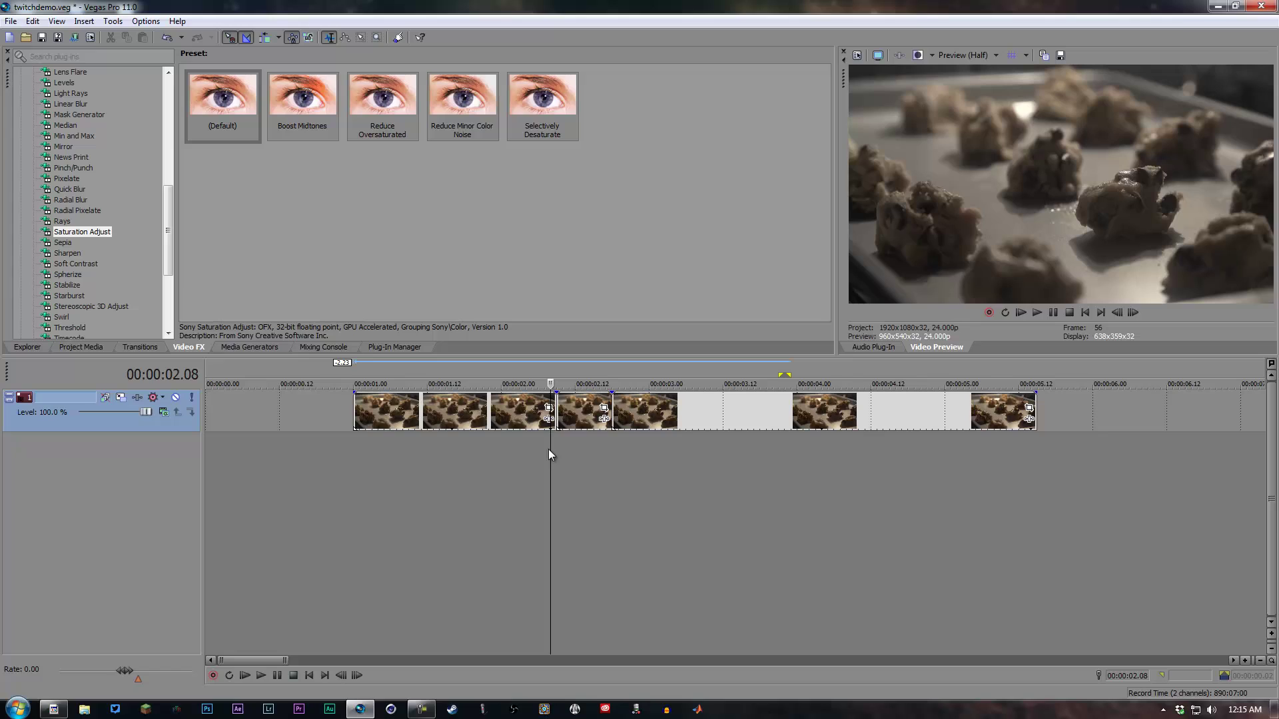
left_click(493, 441)
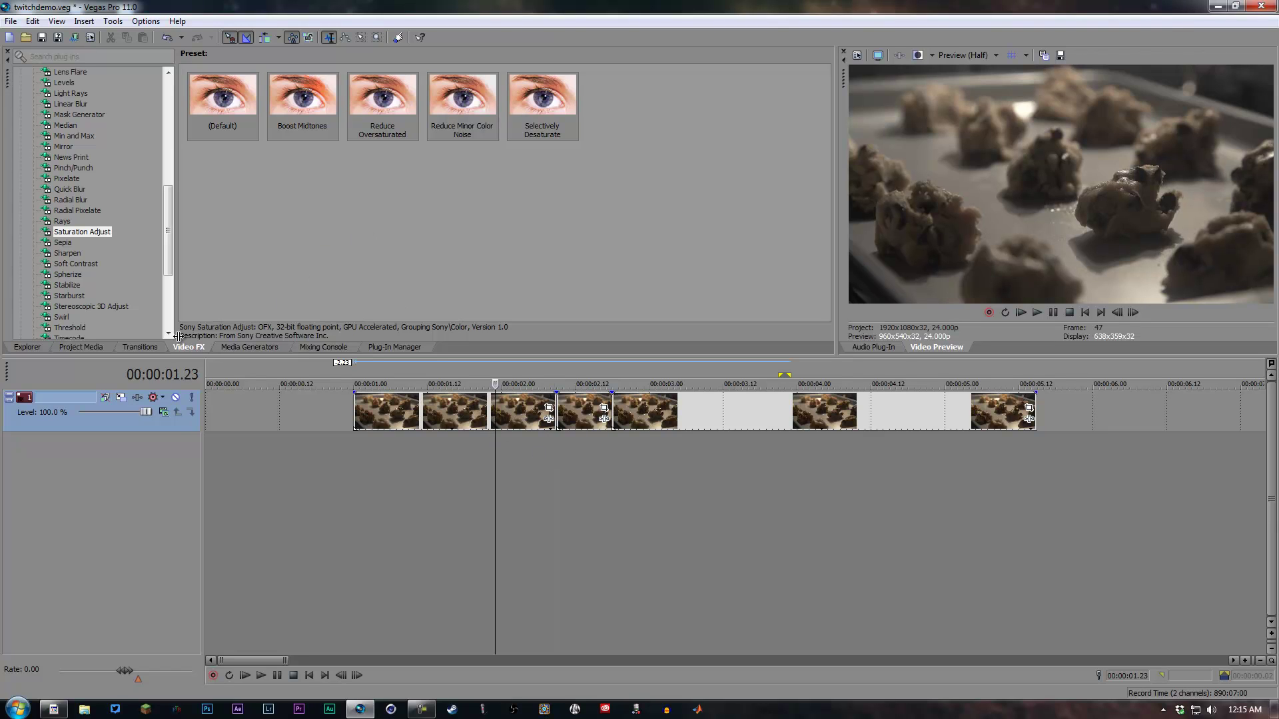
left_click(554, 465)
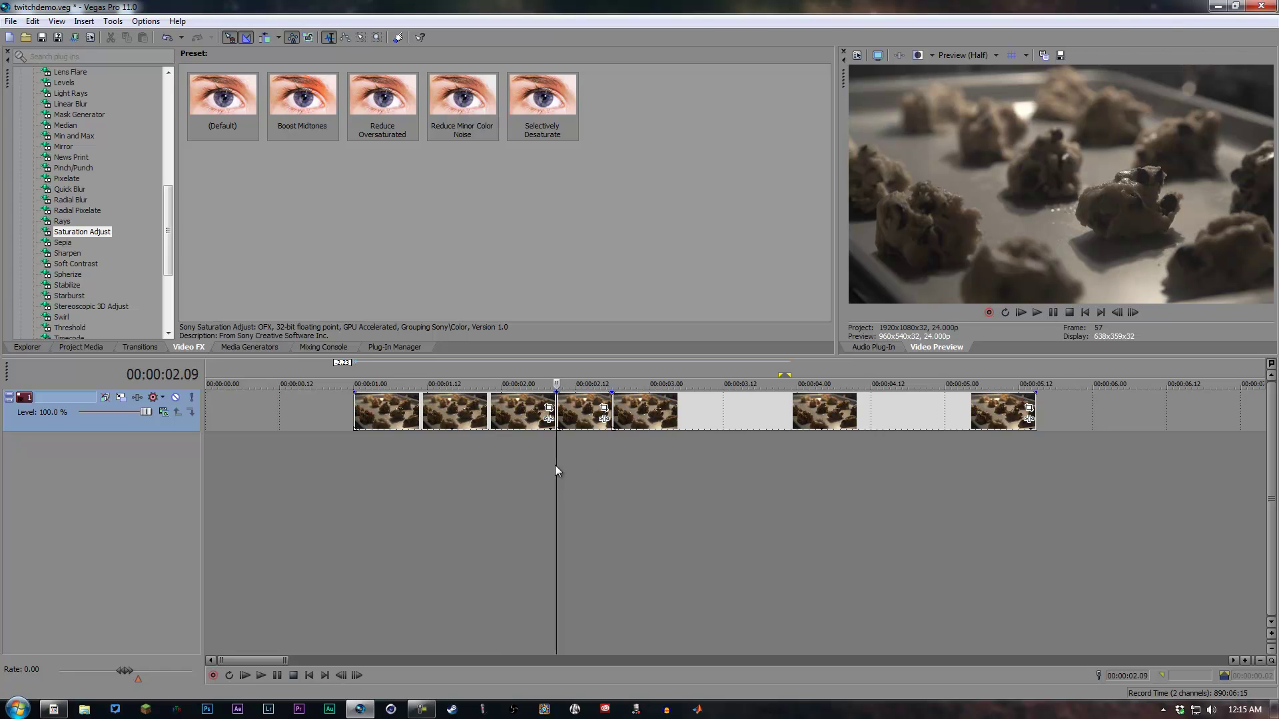
Select the cookie clip at 00:00:02.09 and bring up its context menu
scroll(610, 451, "up", 2)
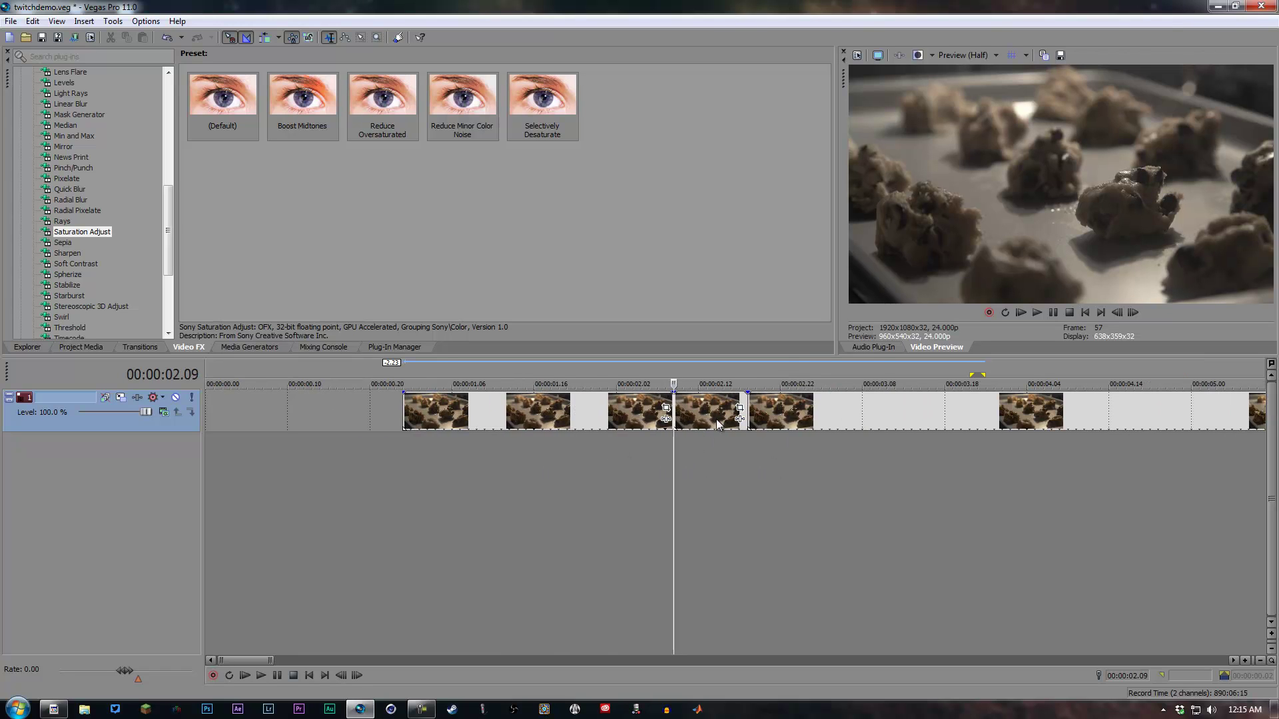
scroll(713, 433, "down", 2)
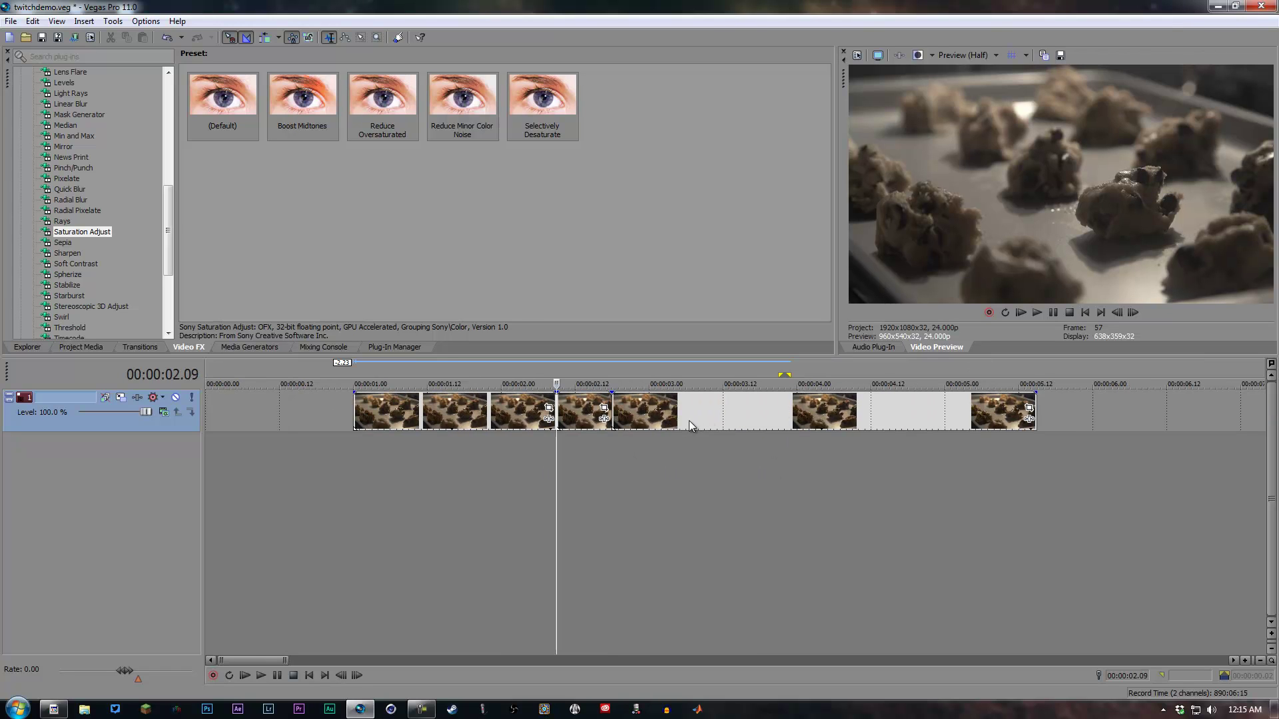
left_click(584, 409)
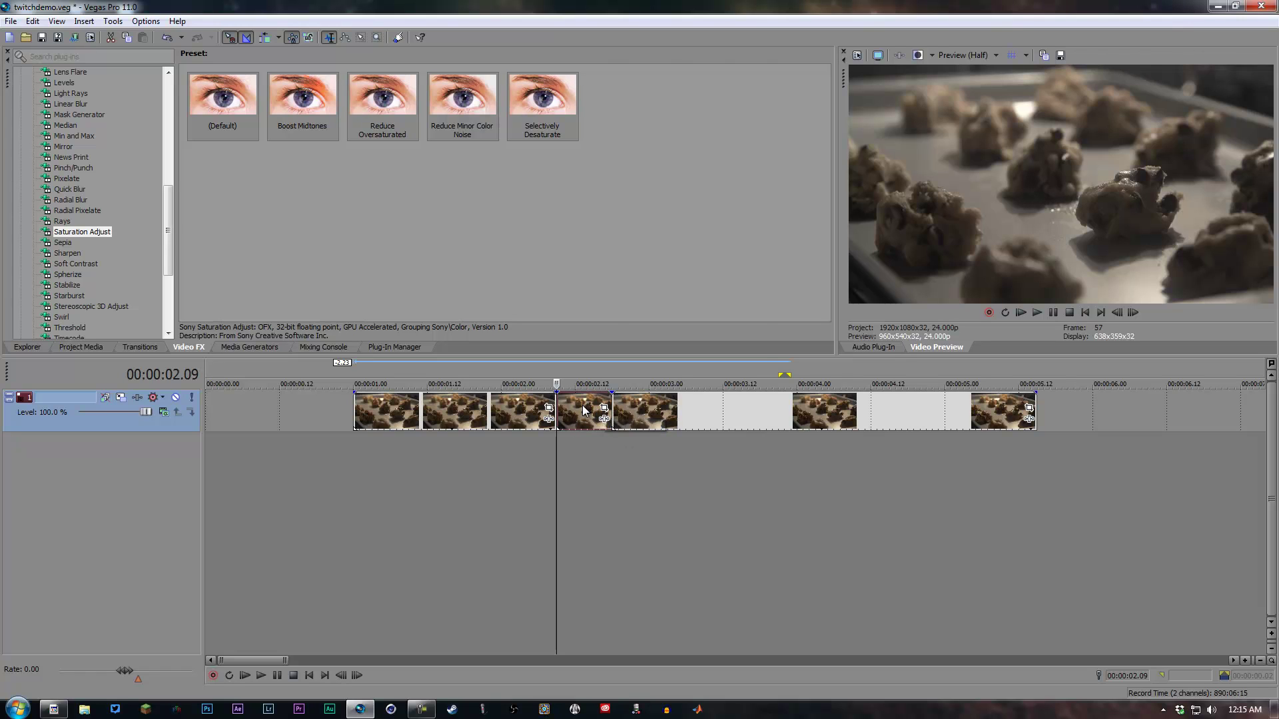
right_click(583, 409)
Shrink the clip's starting pan/crop frame to 1,852.4 × 1,042.0
left_click(663, 124)
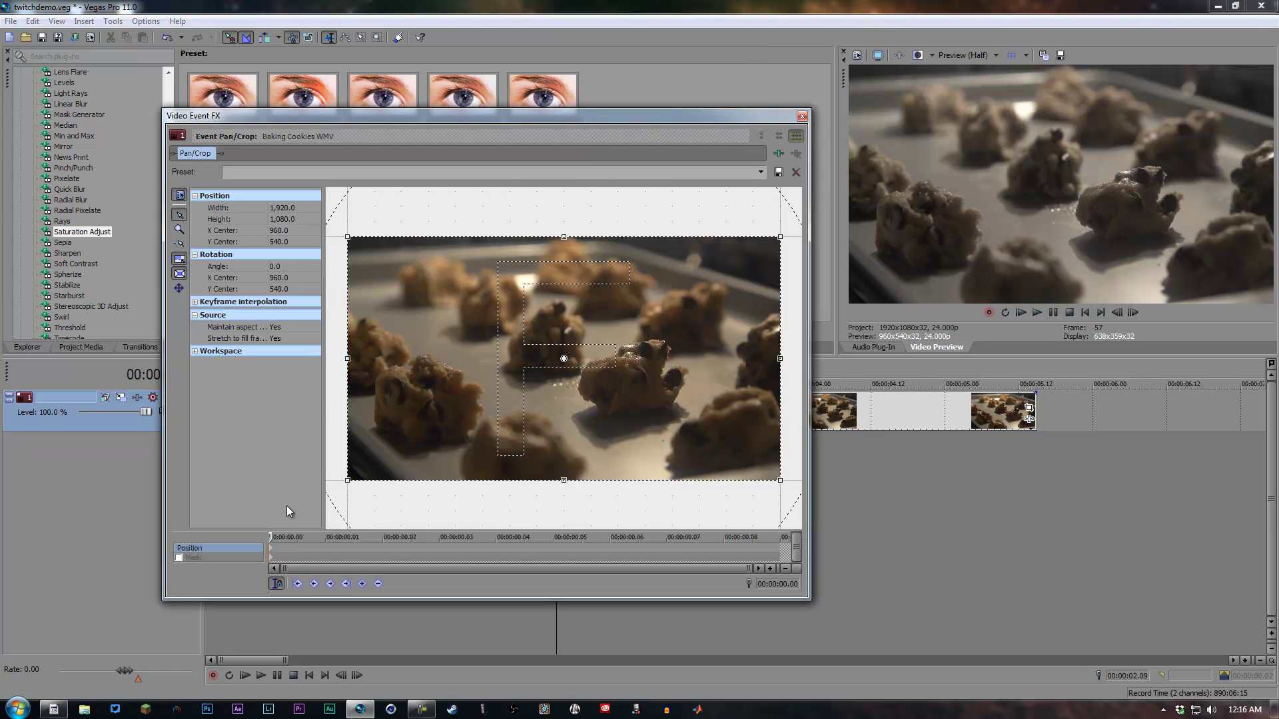
left_click(272, 555)
scroll(270, 554, "up", 3)
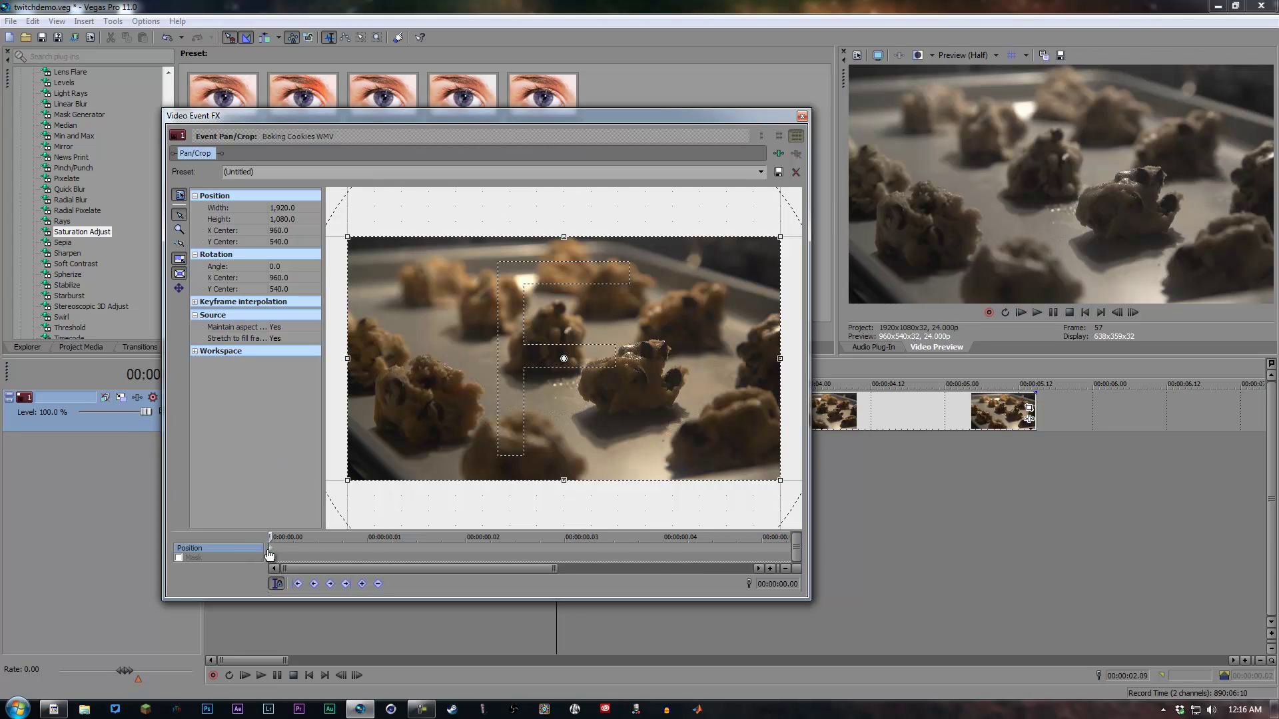
scroll(293, 557, "down", 2)
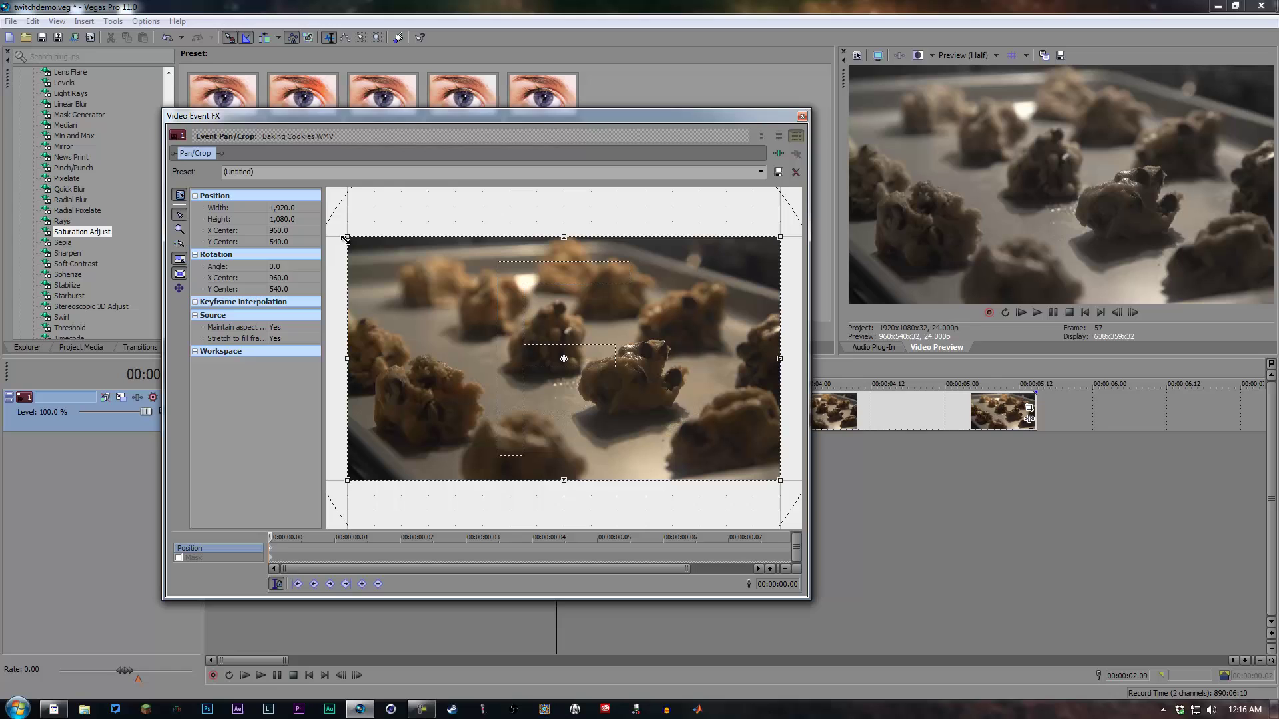
left_click_drag(347, 237, 353, 243)
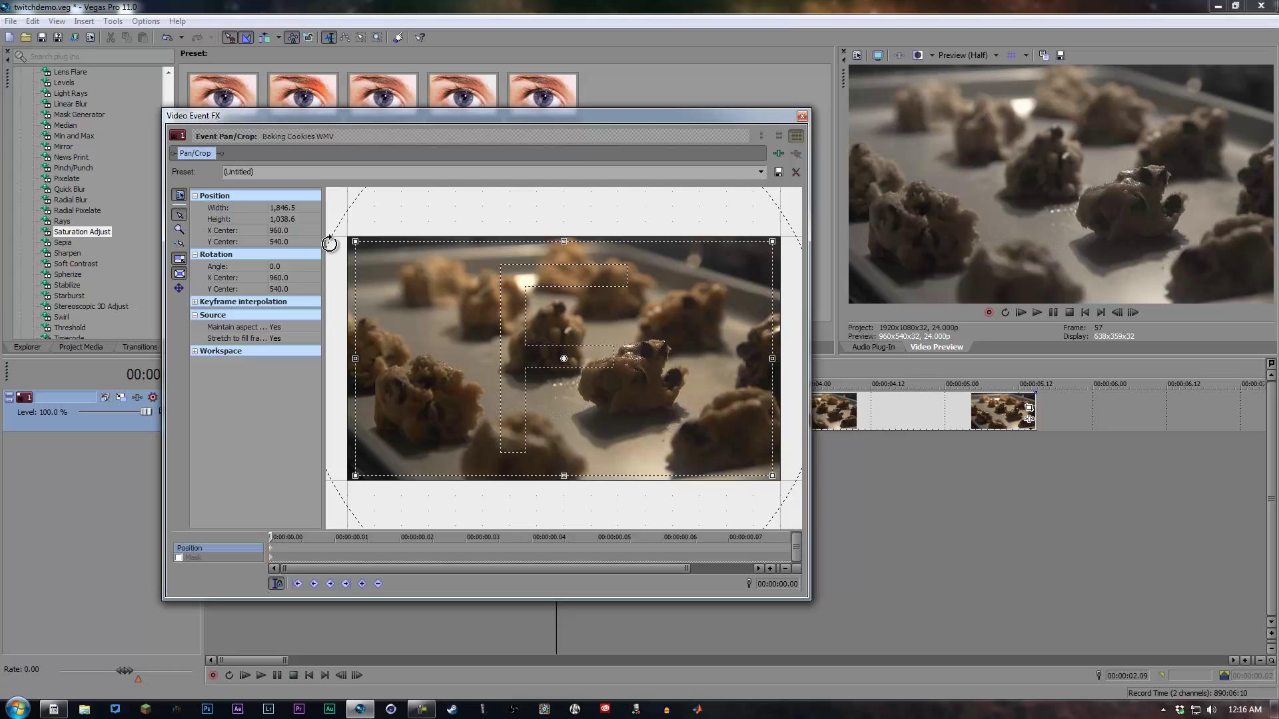
left_click_drag(354, 241, 352, 238)
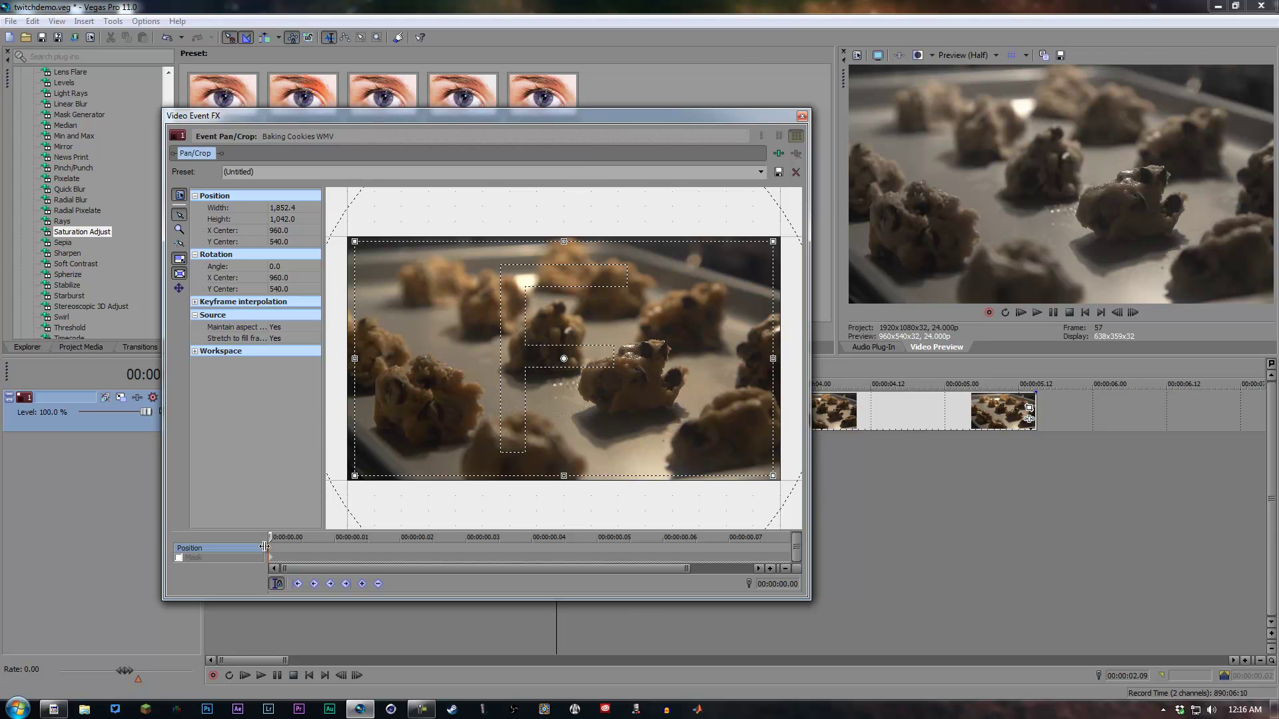
Enable Sync Cursor and step frames around frame 57 (00:00:02.09)
left_click(277, 584)
left_click(1133, 313)
left_click(1117, 313)
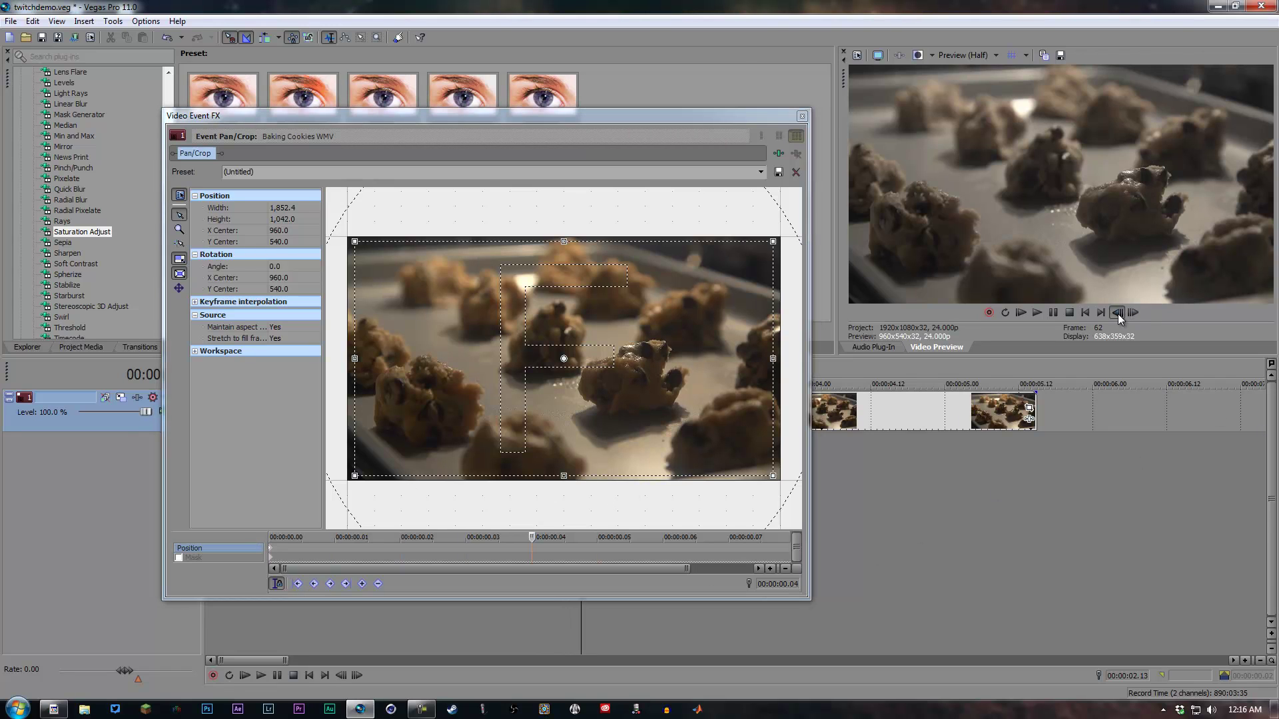
left_click(1118, 314)
left_click(1118, 313)
left_click(1118, 313)
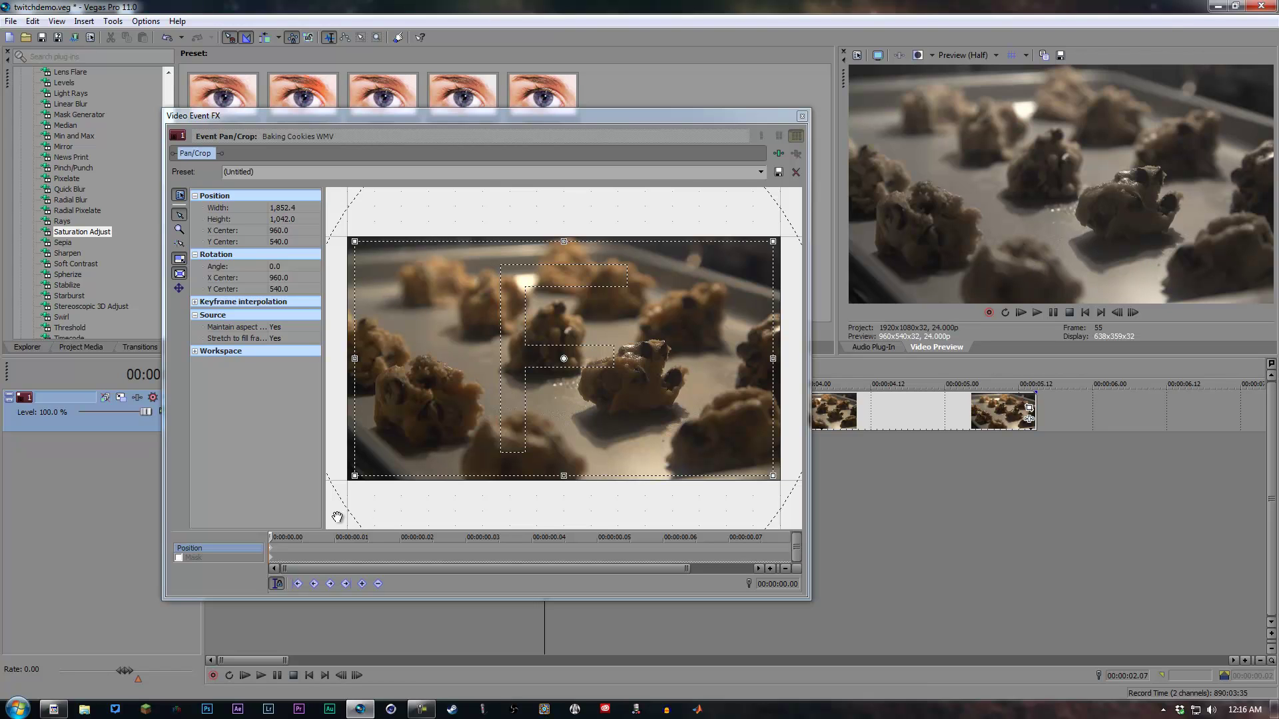
left_click(265, 550)
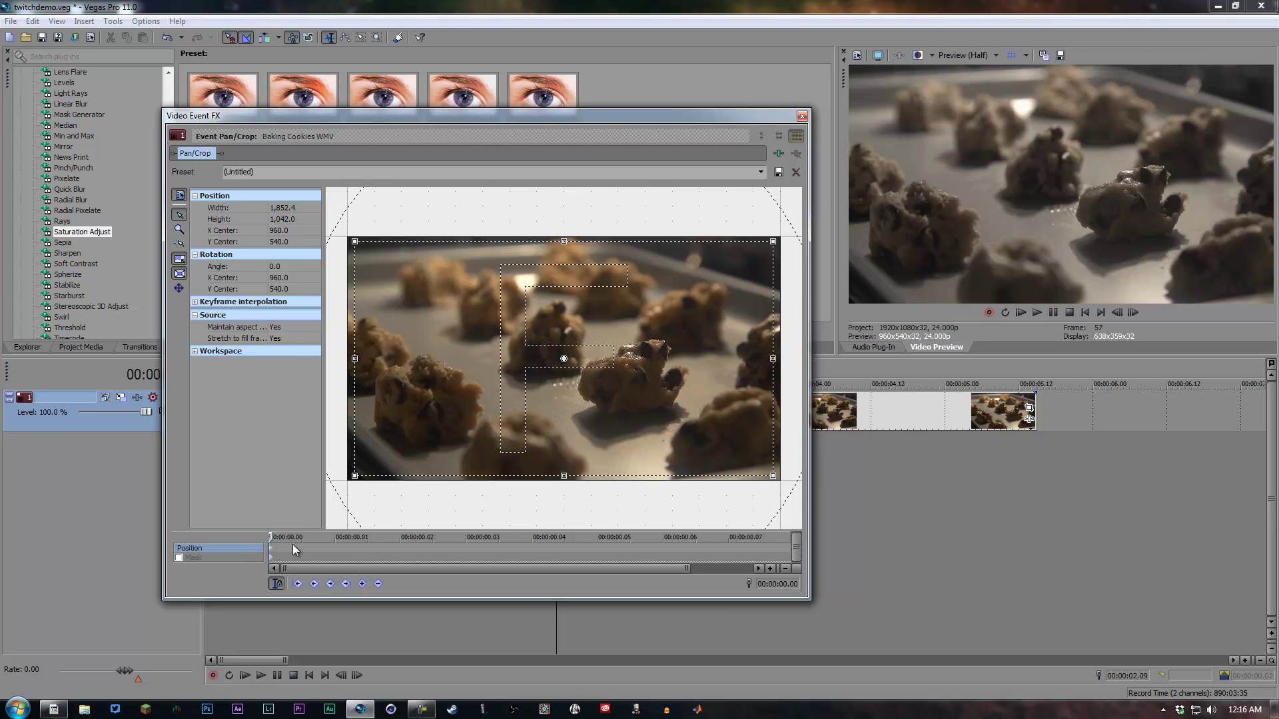
left_click(1133, 312)
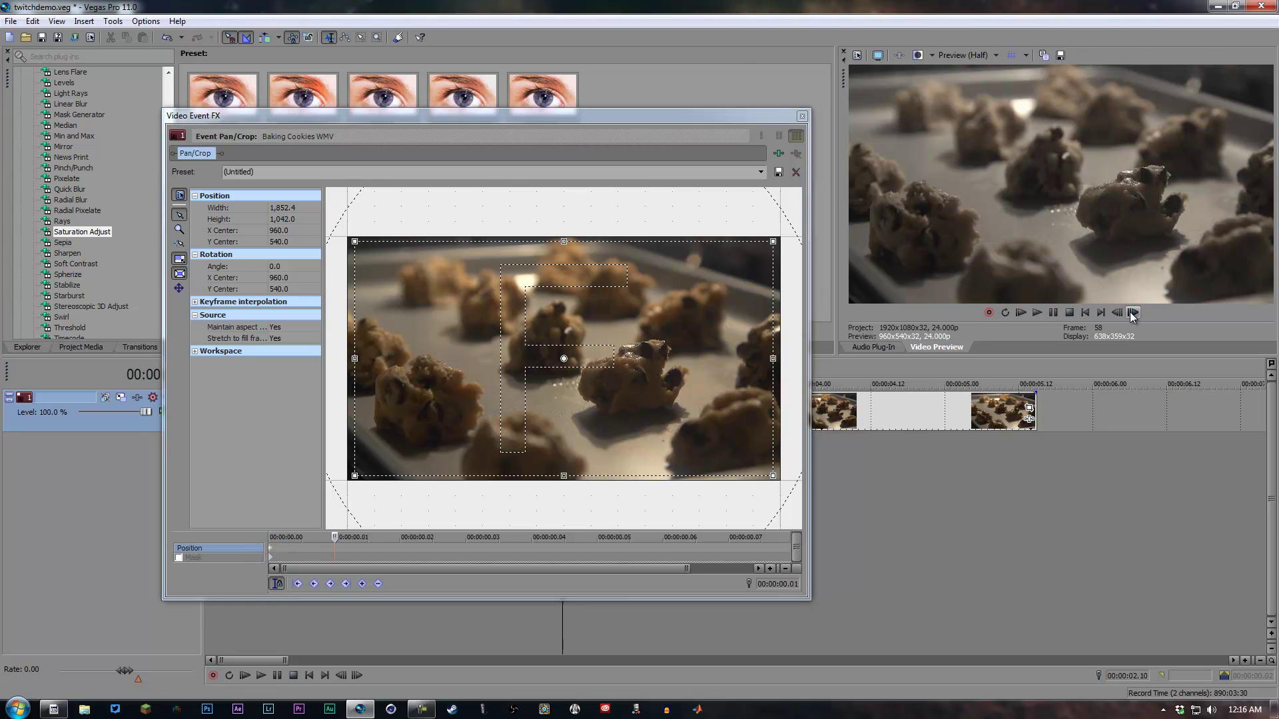
Keyframe small crop-frame shifts at 00:00:00.02, .04, .06 and .08
left_click(1133, 312)
left_click_drag(451, 299, 458, 303)
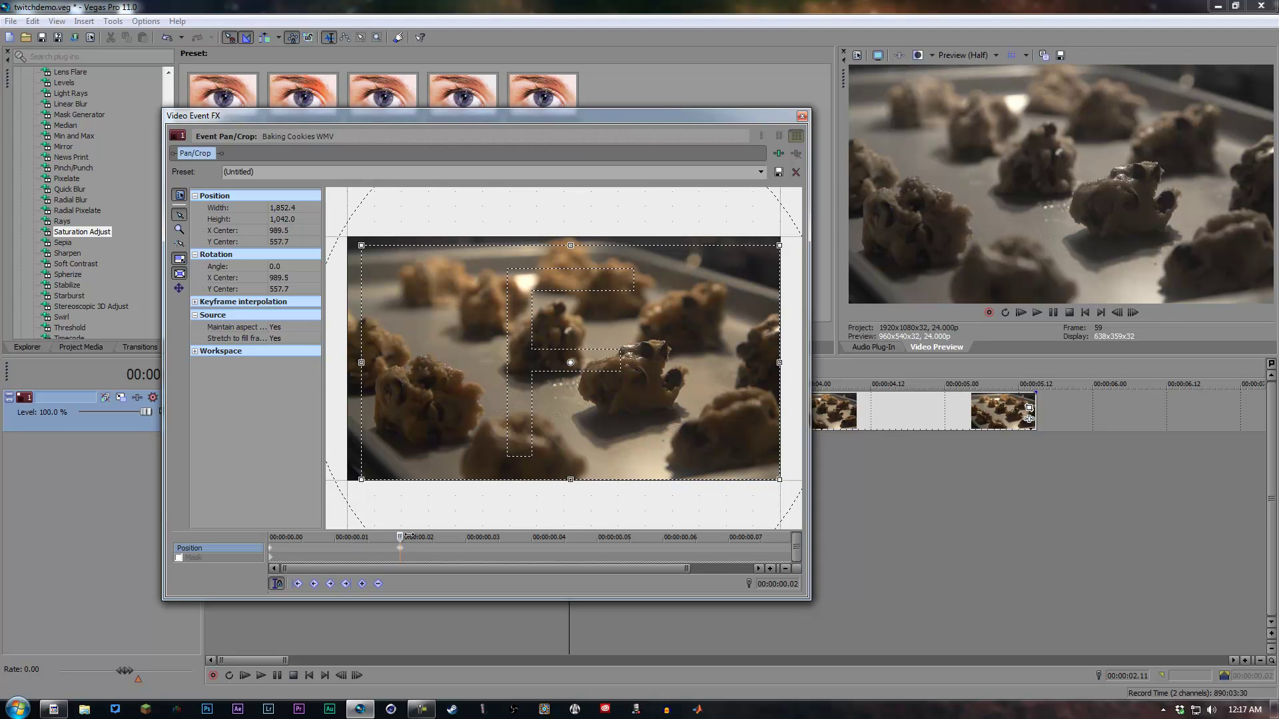
left_click_drag(400, 537, 522, 537)
left_click_drag(614, 411, 613, 403)
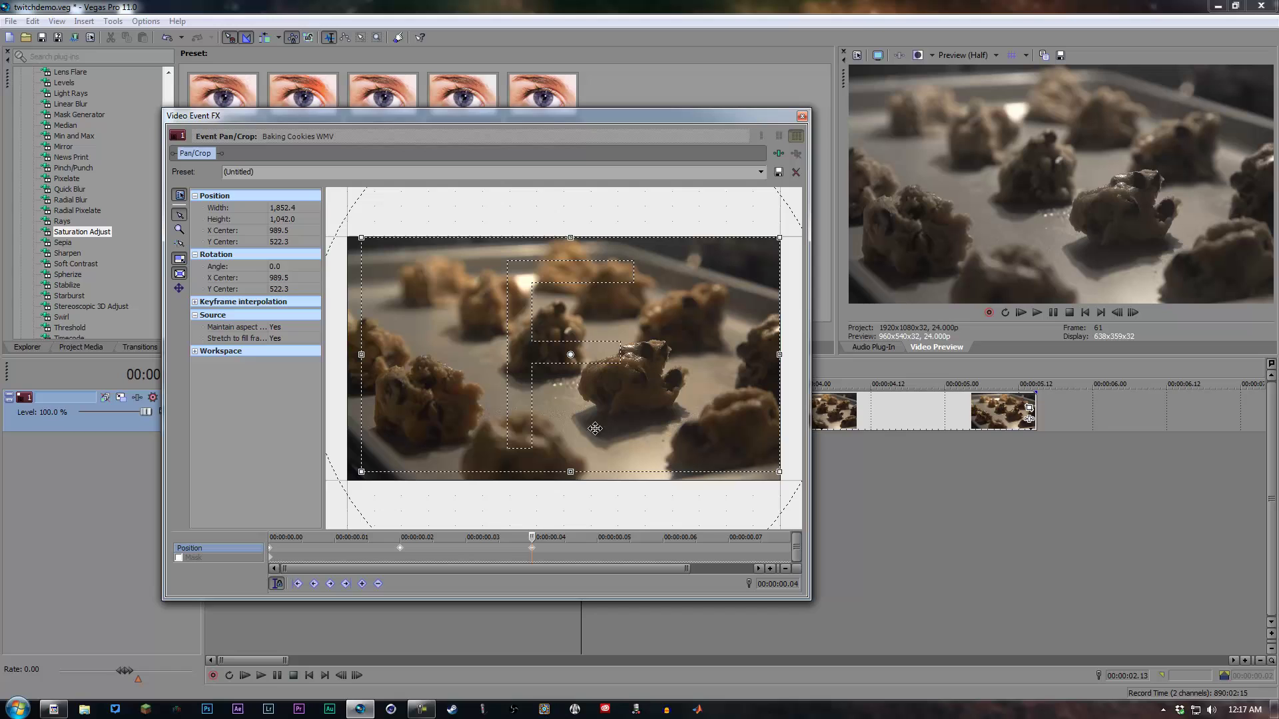
left_click_drag(553, 531, 663, 533)
left_click_drag(585, 345, 573, 345)
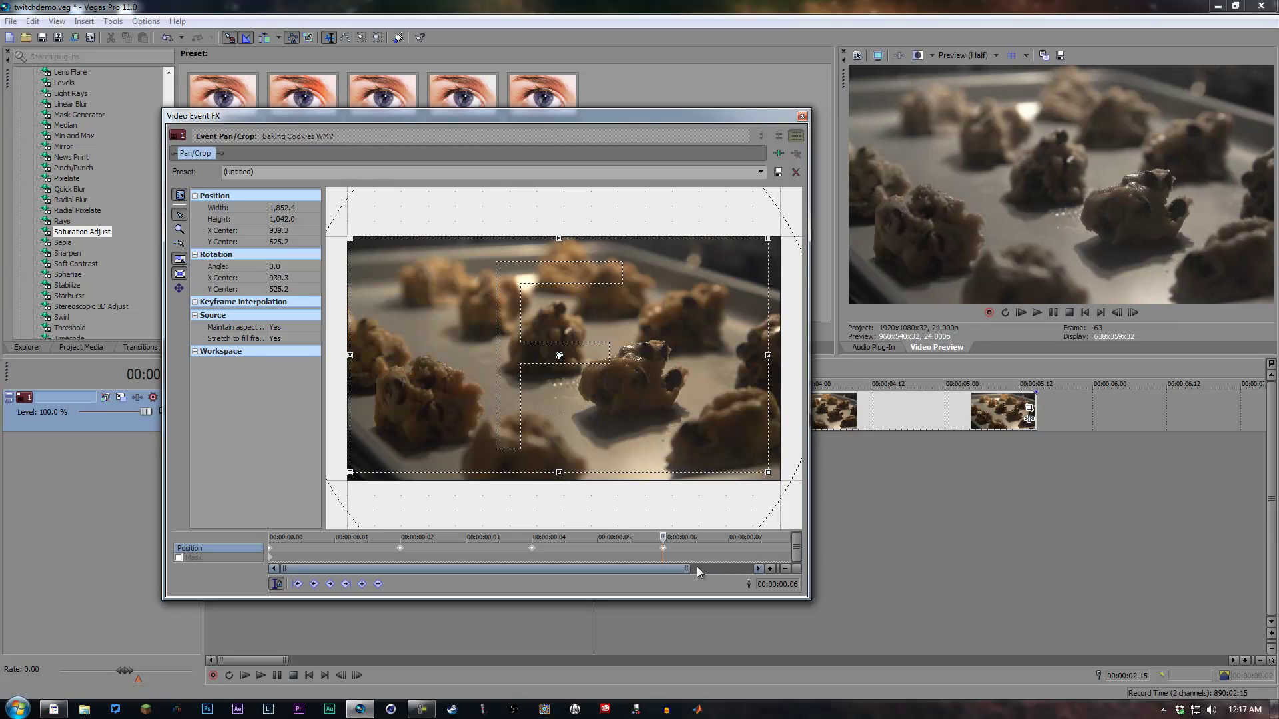
left_click_drag(688, 569, 761, 570)
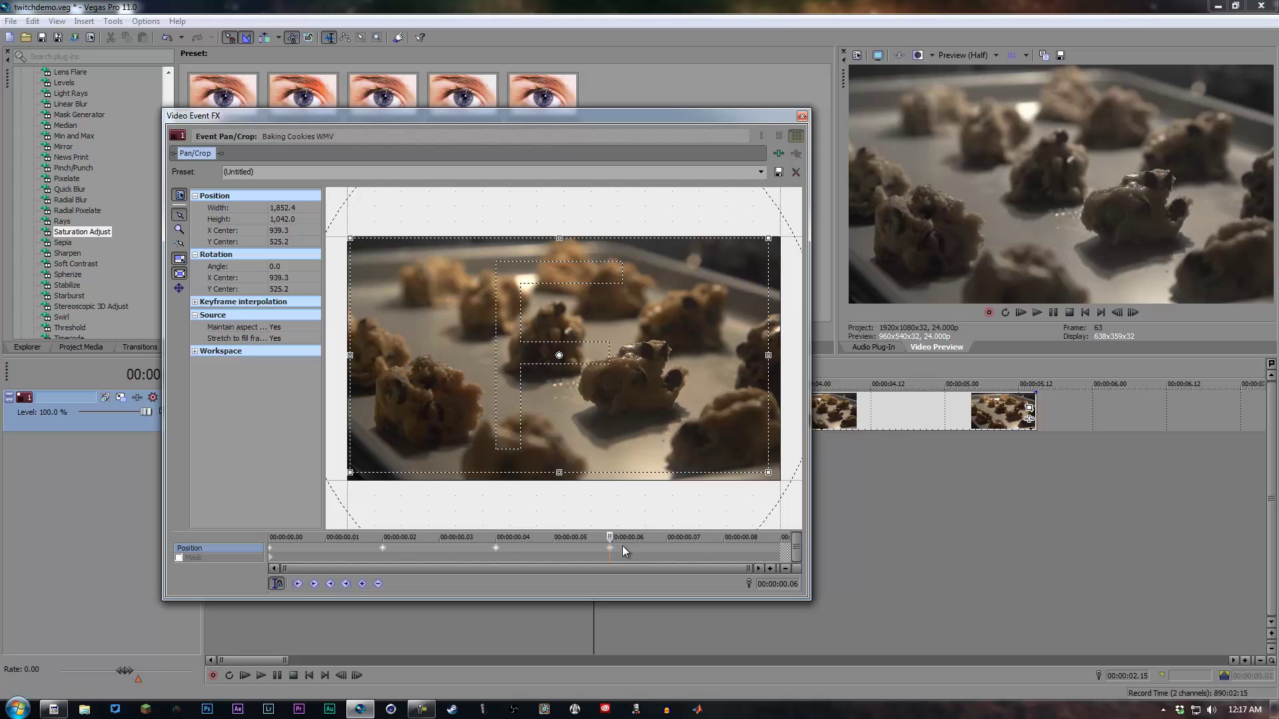
left_click_drag(610, 537, 724, 537)
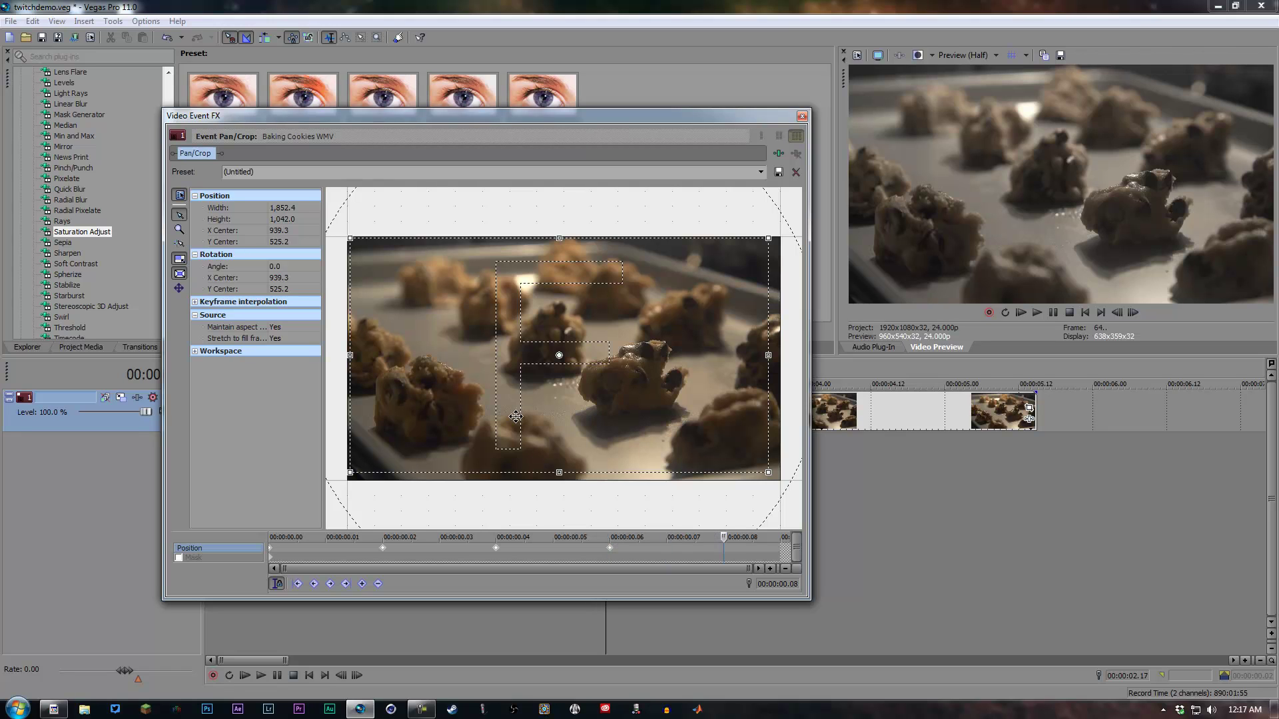
left_click_drag(516, 416, 514, 421)
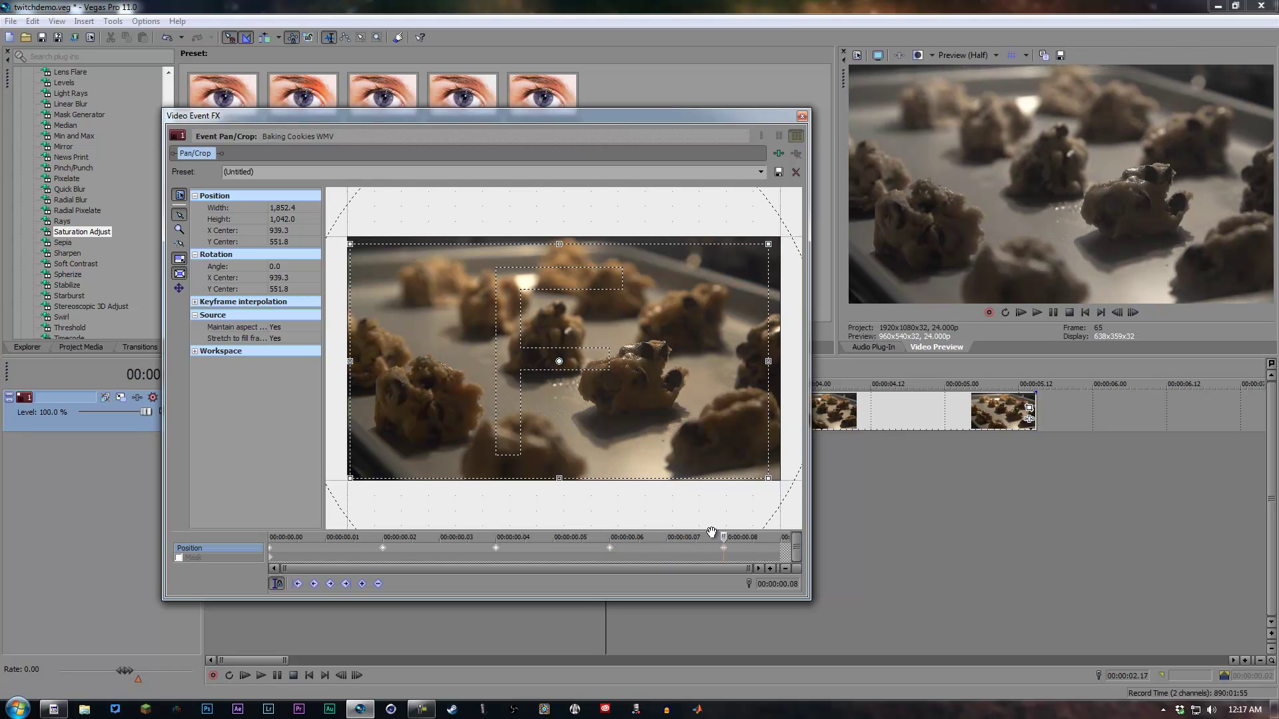
left_click_drag(723, 537, 781, 536)
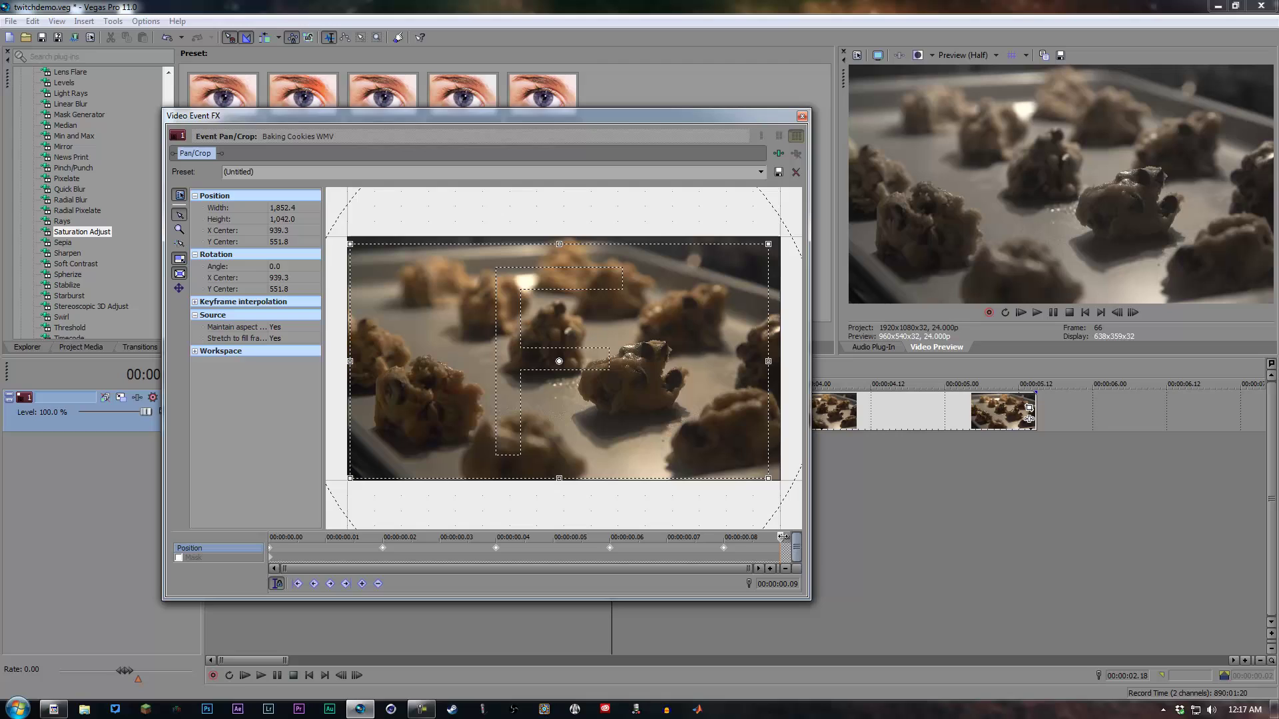
Restore the crop frame to full 1920×1080 at 00:00:00.09, ending the jitter with a keyframe
right_click(531, 308)
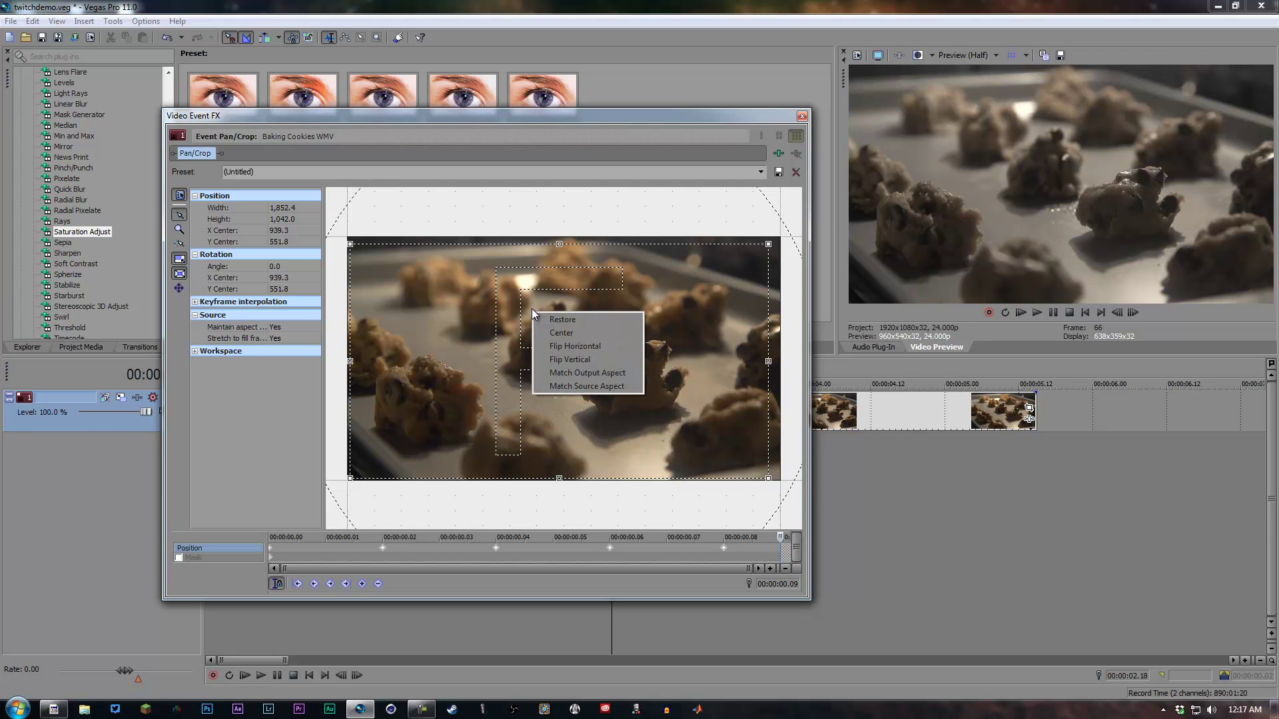
left_click(577, 321)
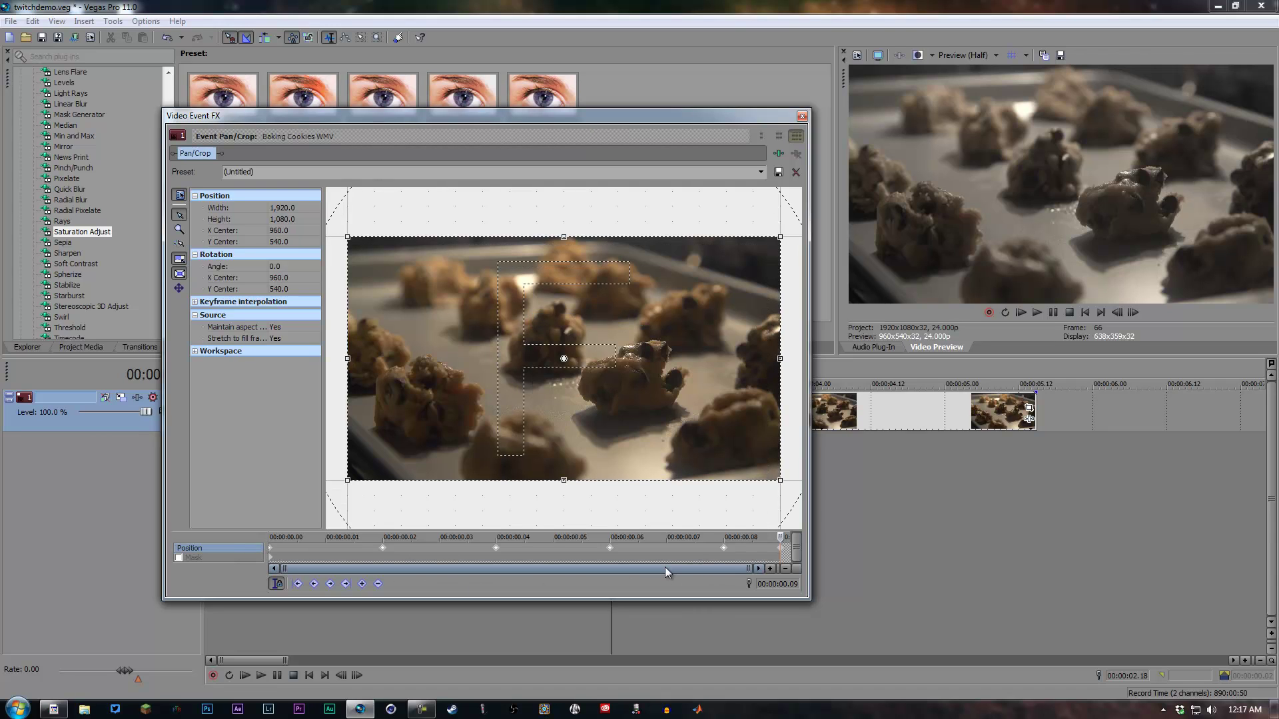
double_click(725, 548)
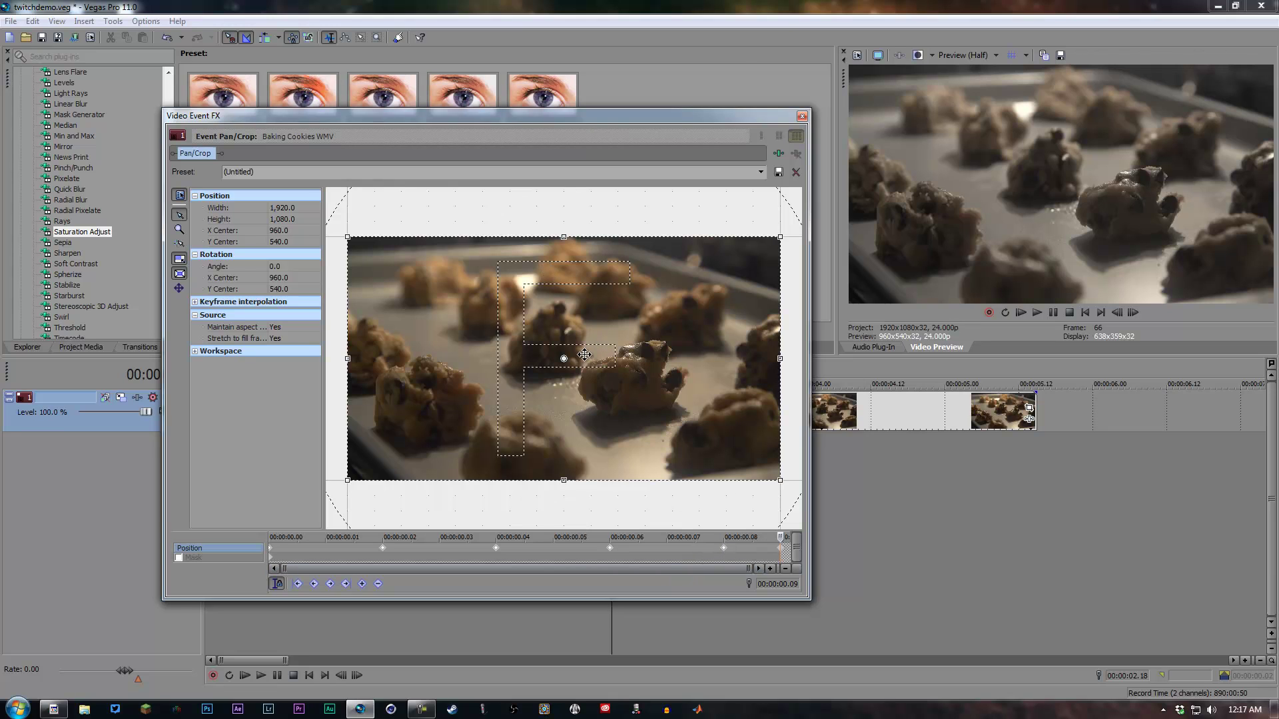
right_click(610, 334)
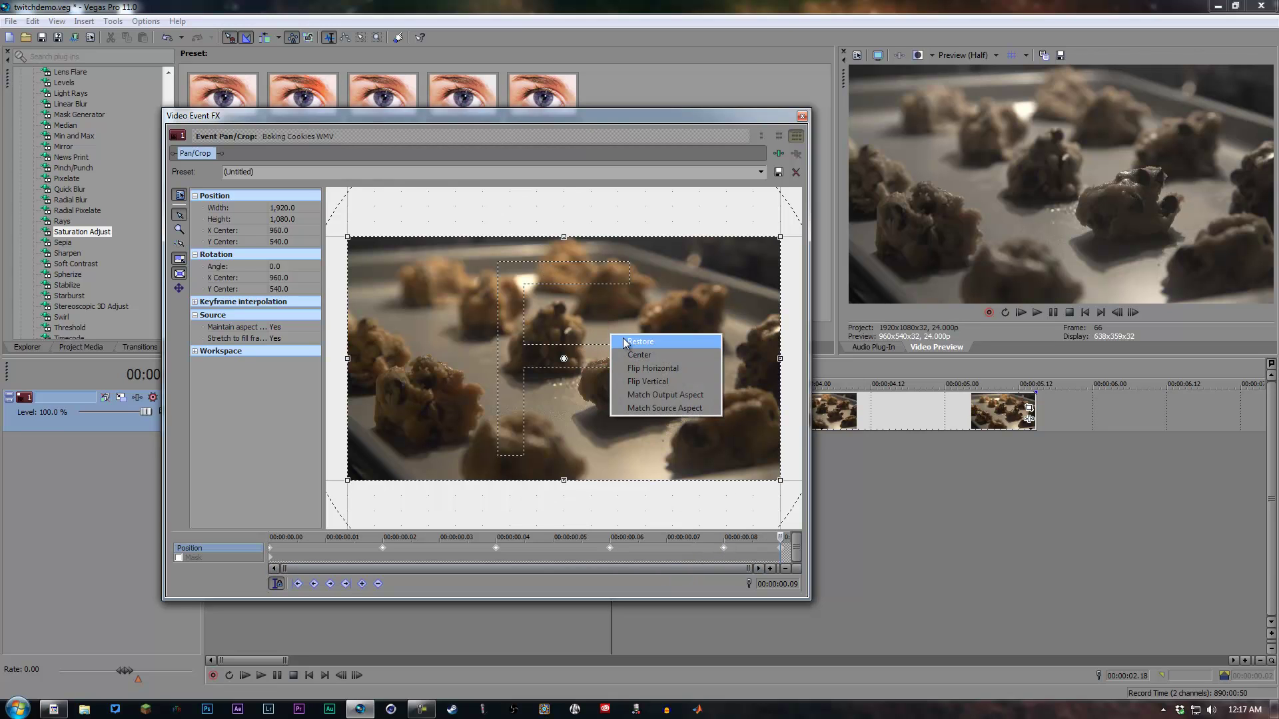
left_click(793, 114)
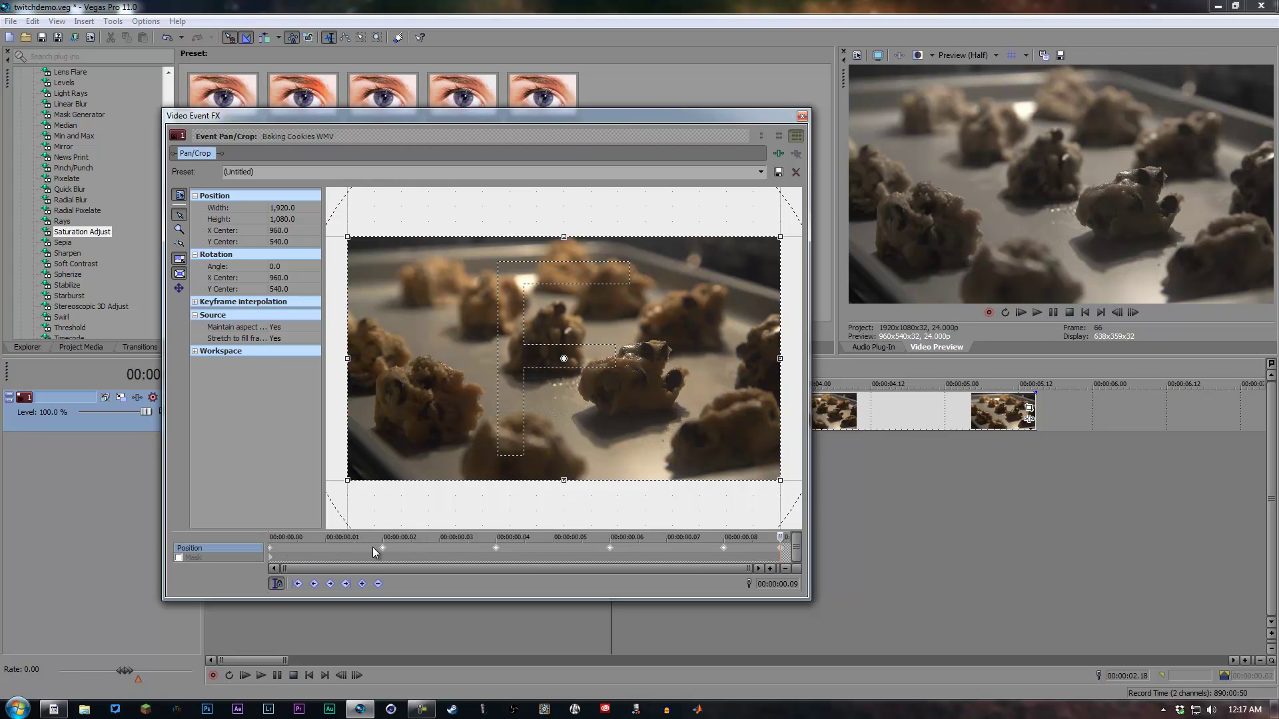
Close Pan/Crop and loop-preview the 00:00:02.06–00:00:02.21 selection, then turn looping off
left_click(803, 116)
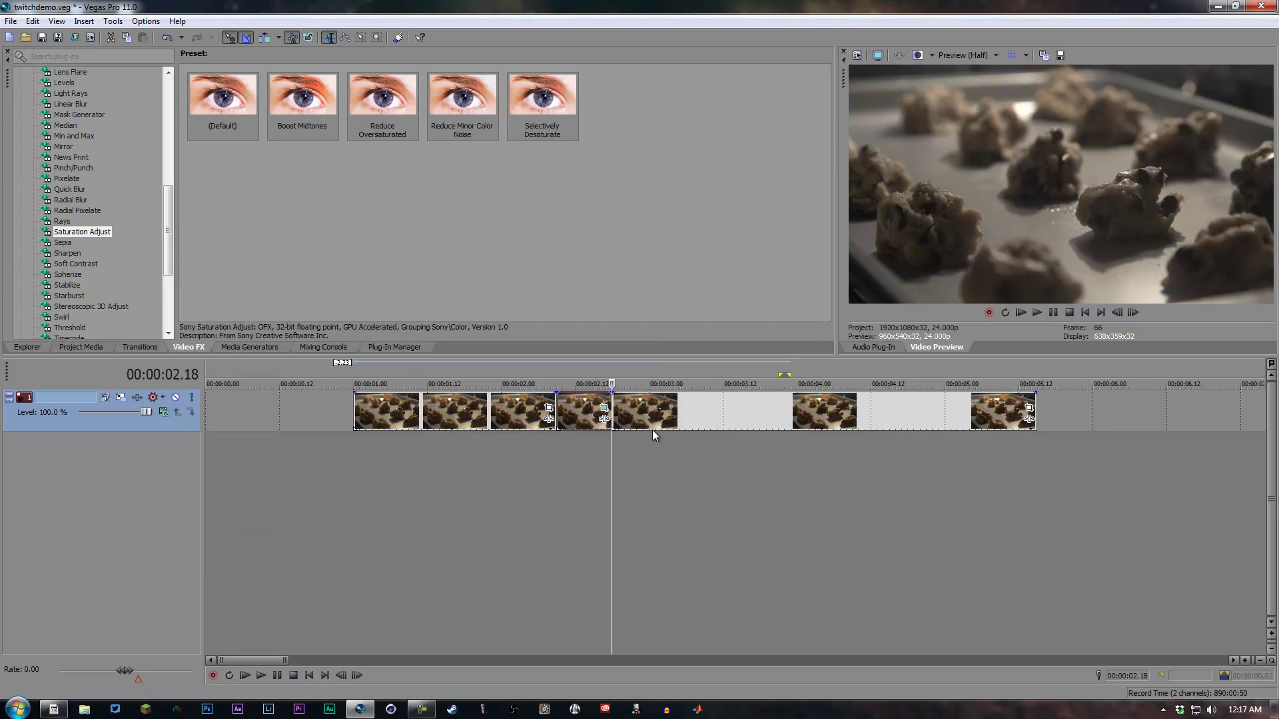
left_click_drag(538, 445, 630, 424)
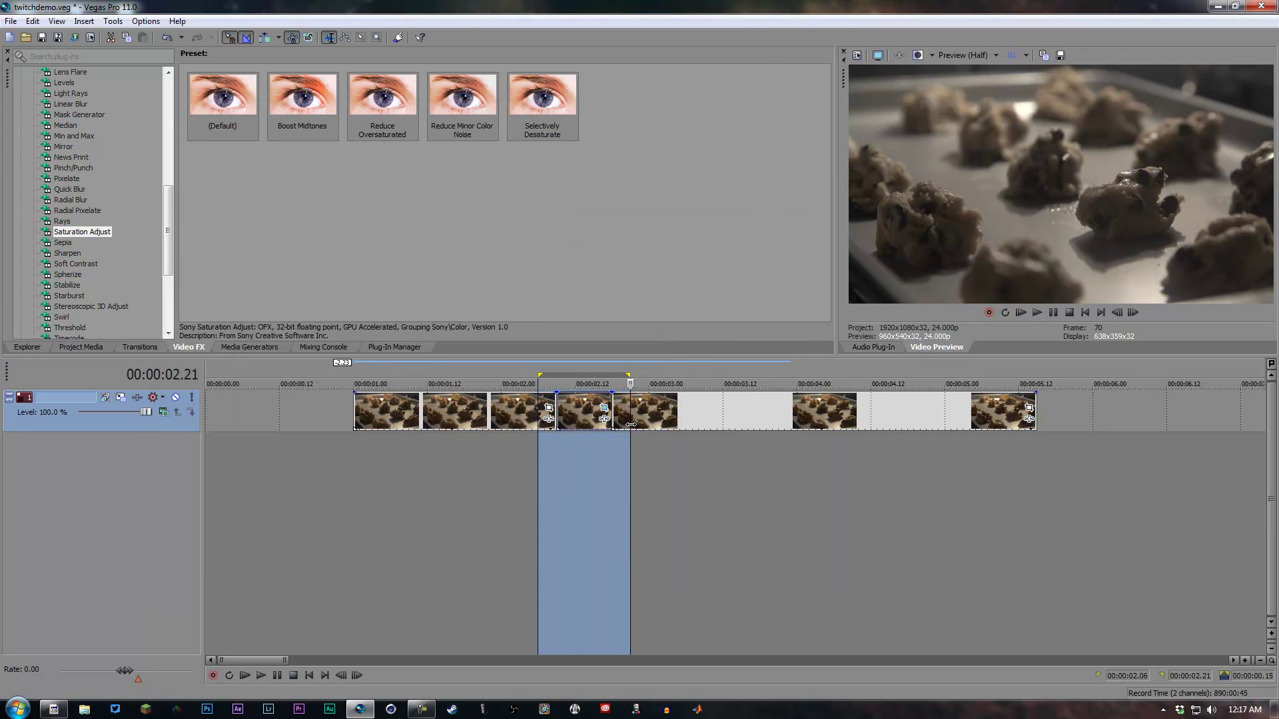
left_click(632, 426)
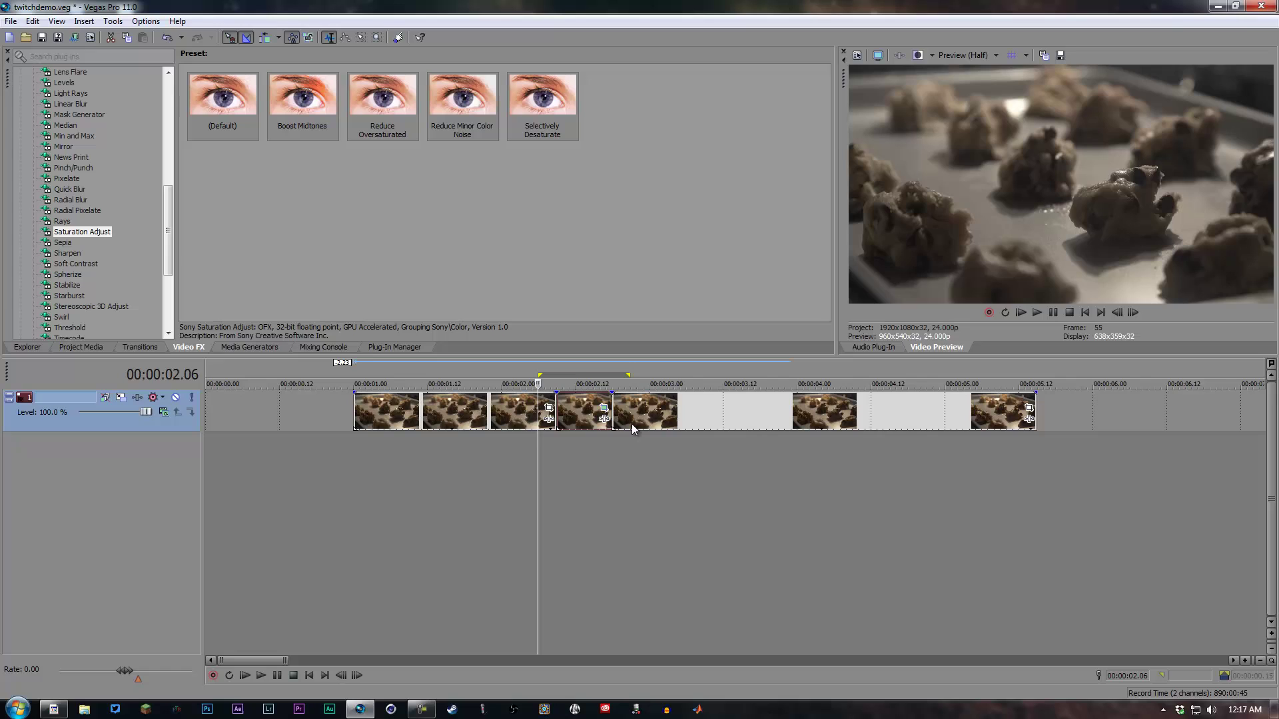
key("space")
key("space")
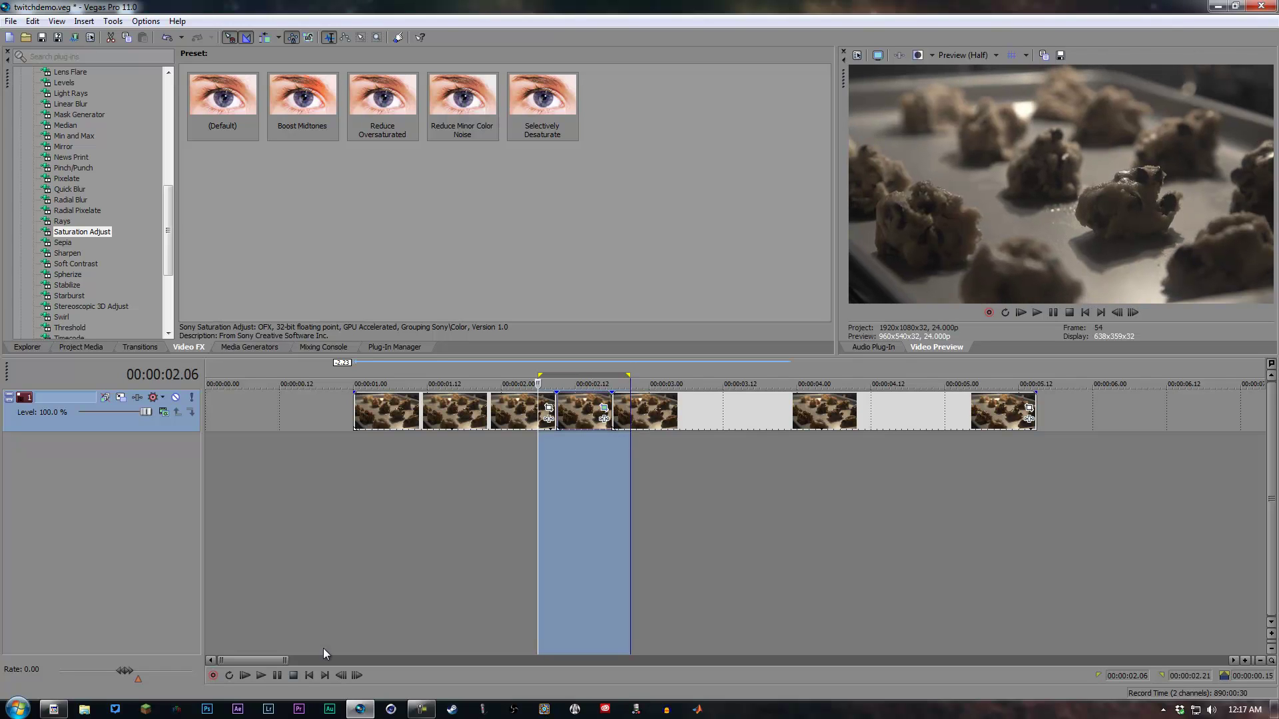
left_click(228, 675)
key("space")
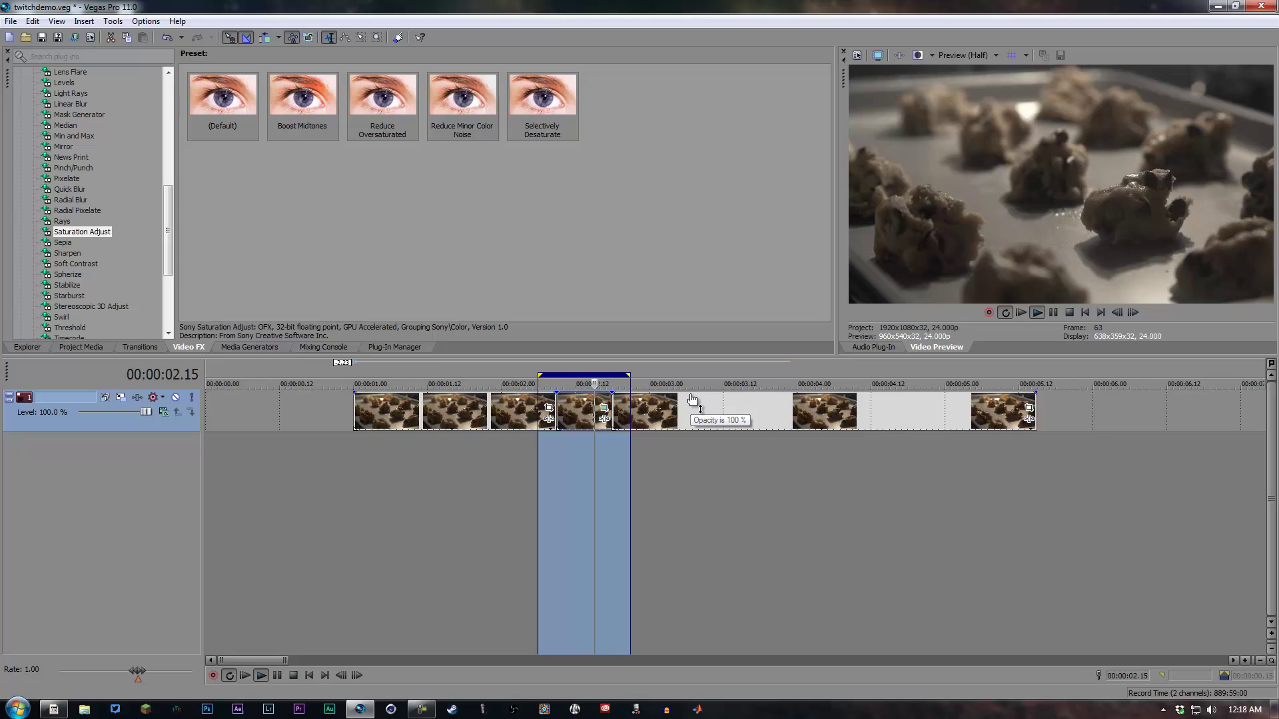
key("Return")
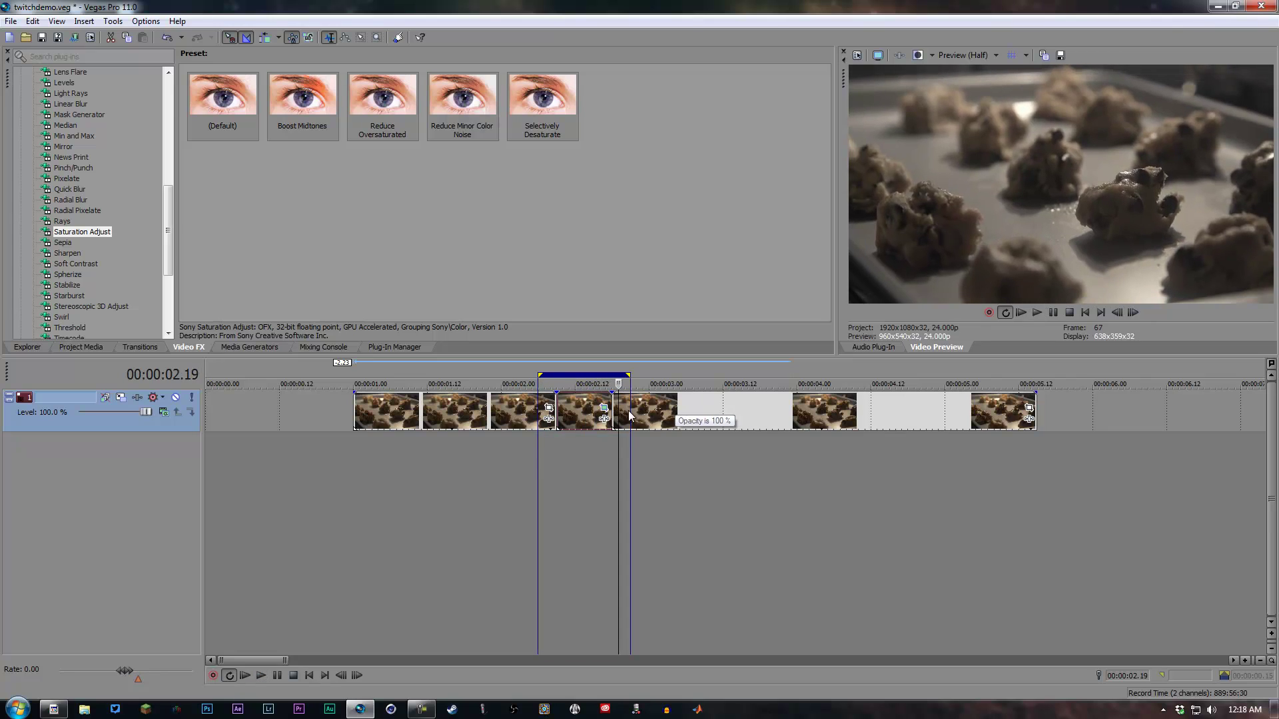
left_click(230, 676)
left_click(538, 500)
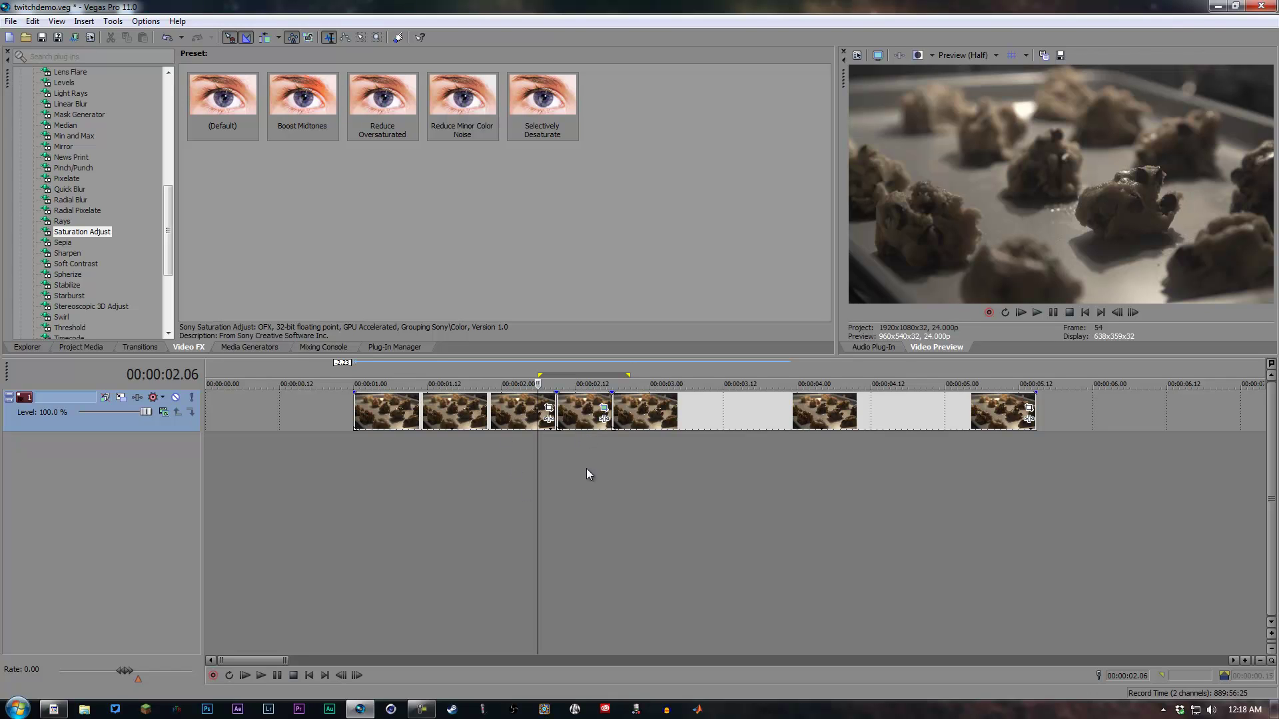
Insert a new video track on top and paste the jittered clip onto it
right_click(598, 443)
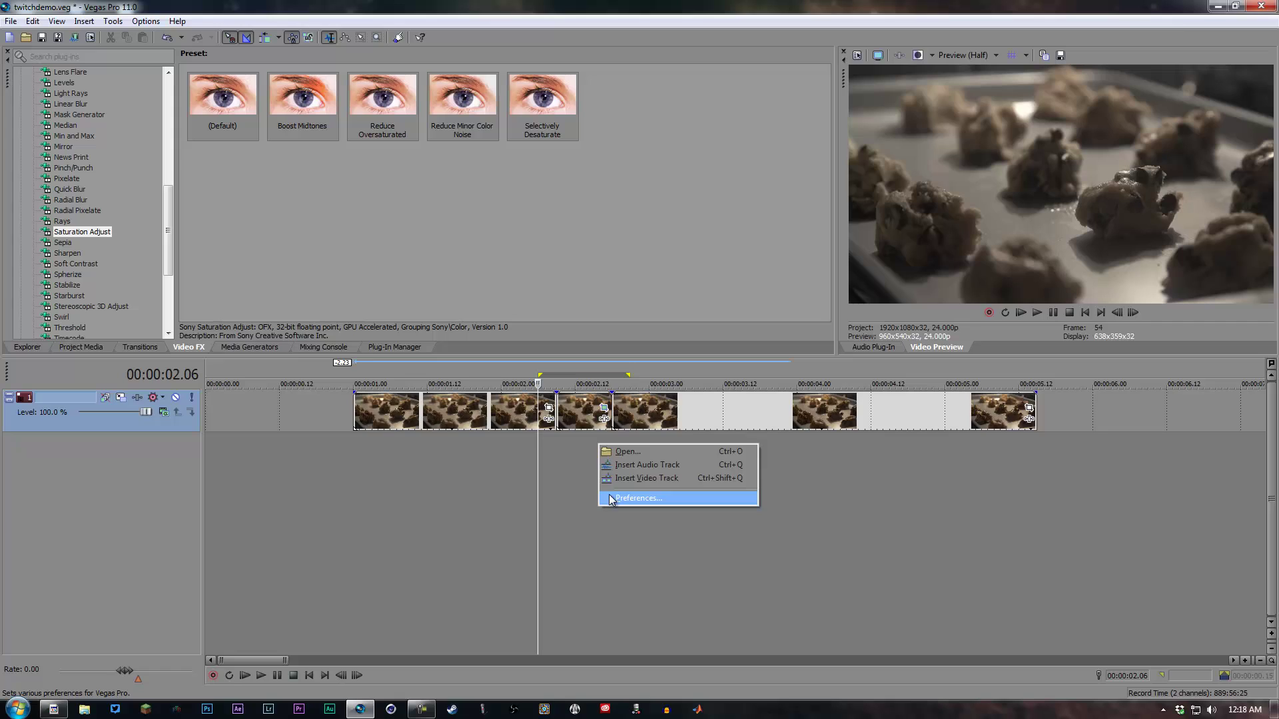
left_click(645, 479)
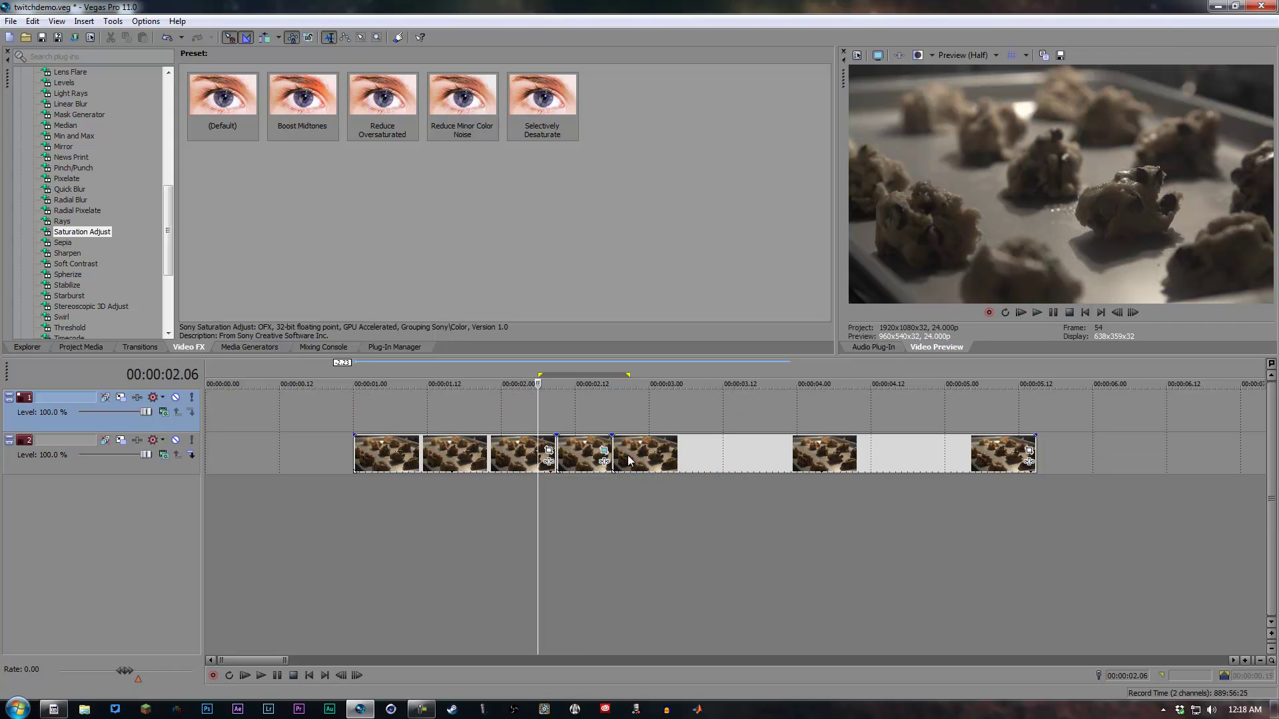
left_click(583, 458)
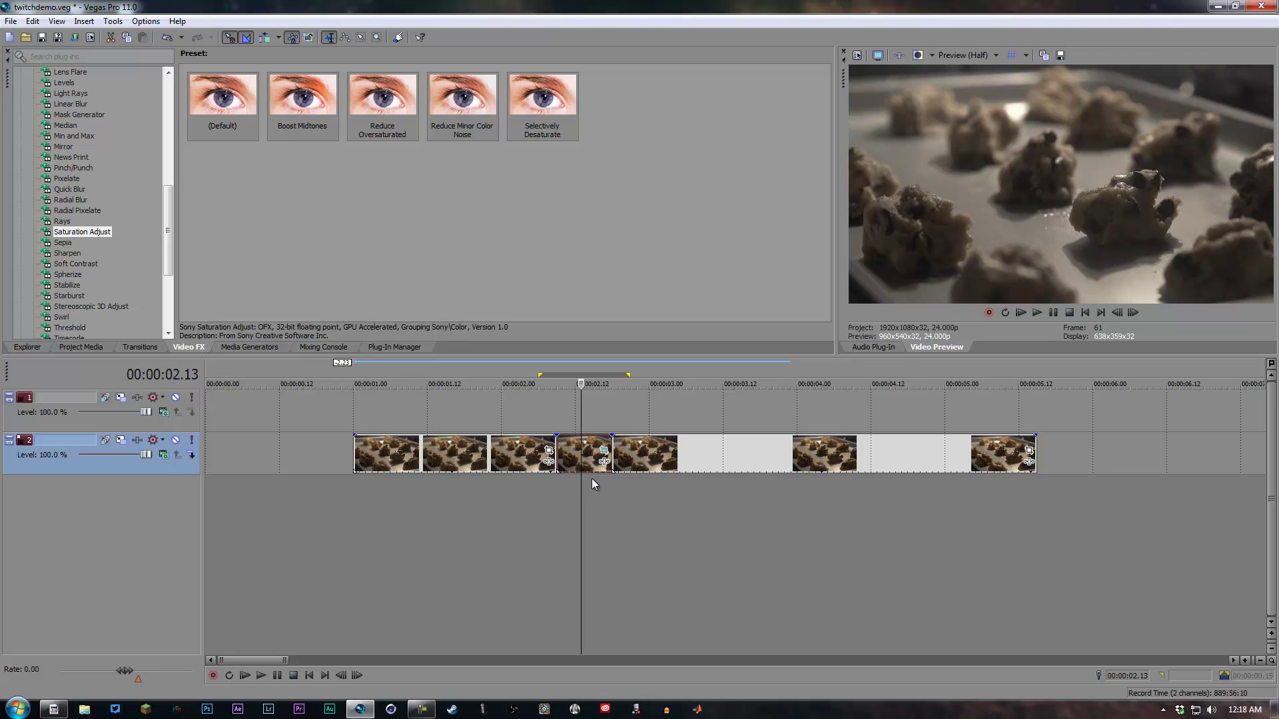
left_click(562, 409)
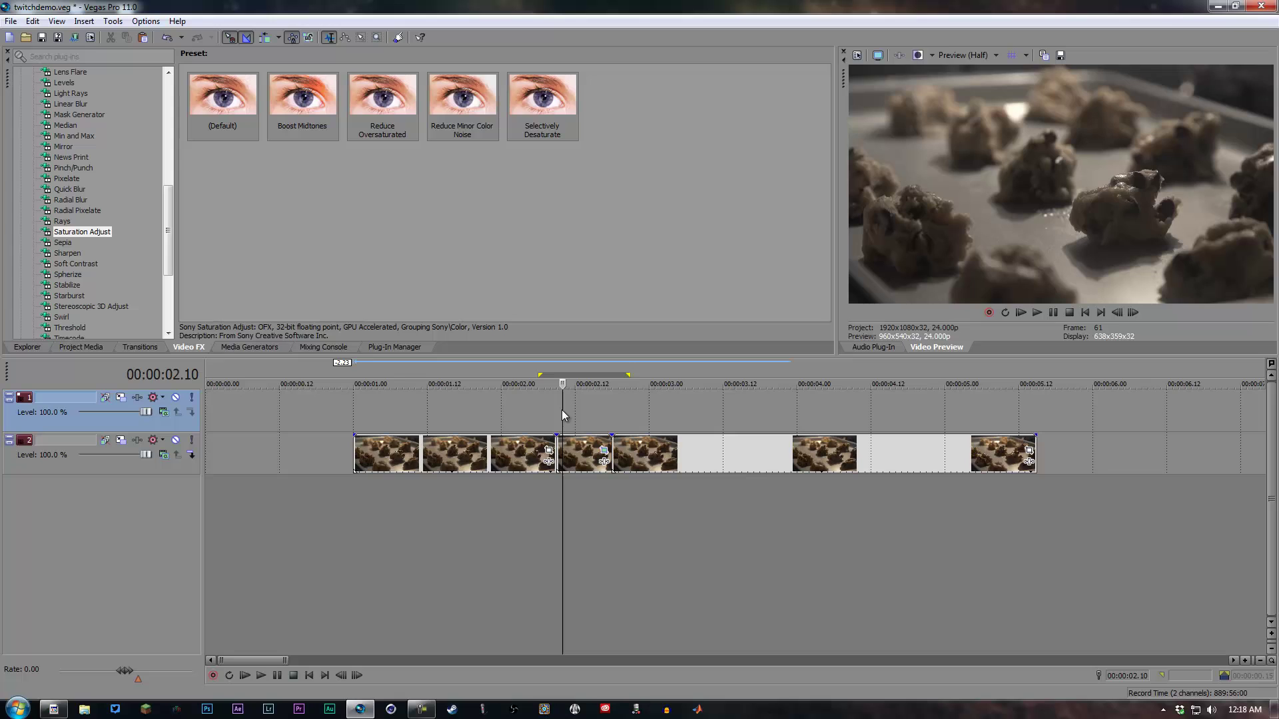
key("ctrl+v")
Select the pasted clip at 00:00:02.11 and bring up its pan/crop settings
right_click(570, 459)
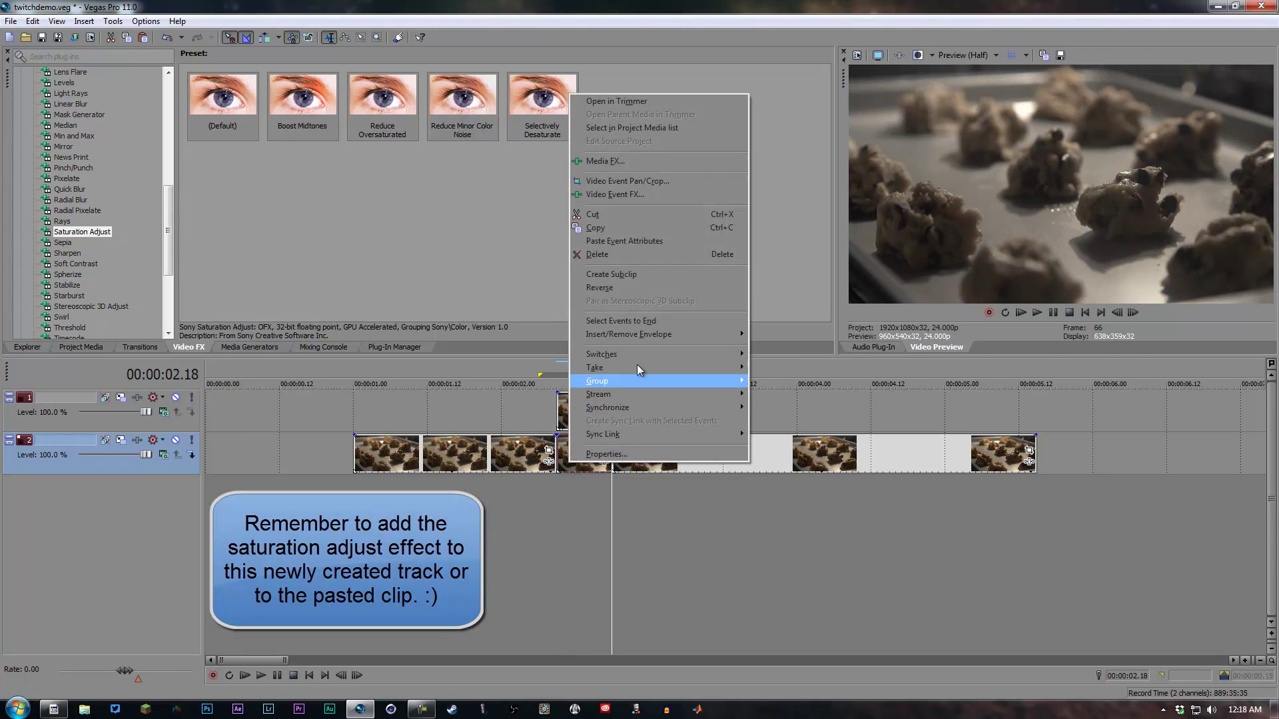
left_click(544, 398)
left_click(582, 413)
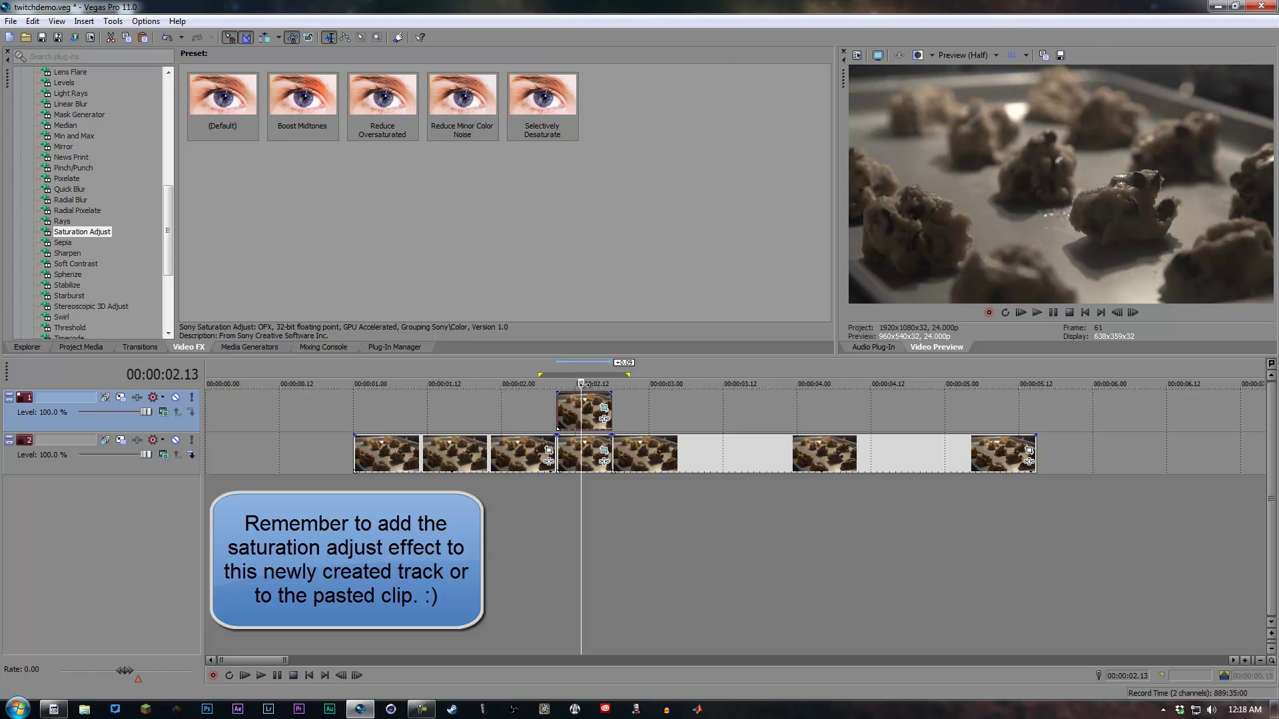
left_click_drag(581, 383, 545, 385)
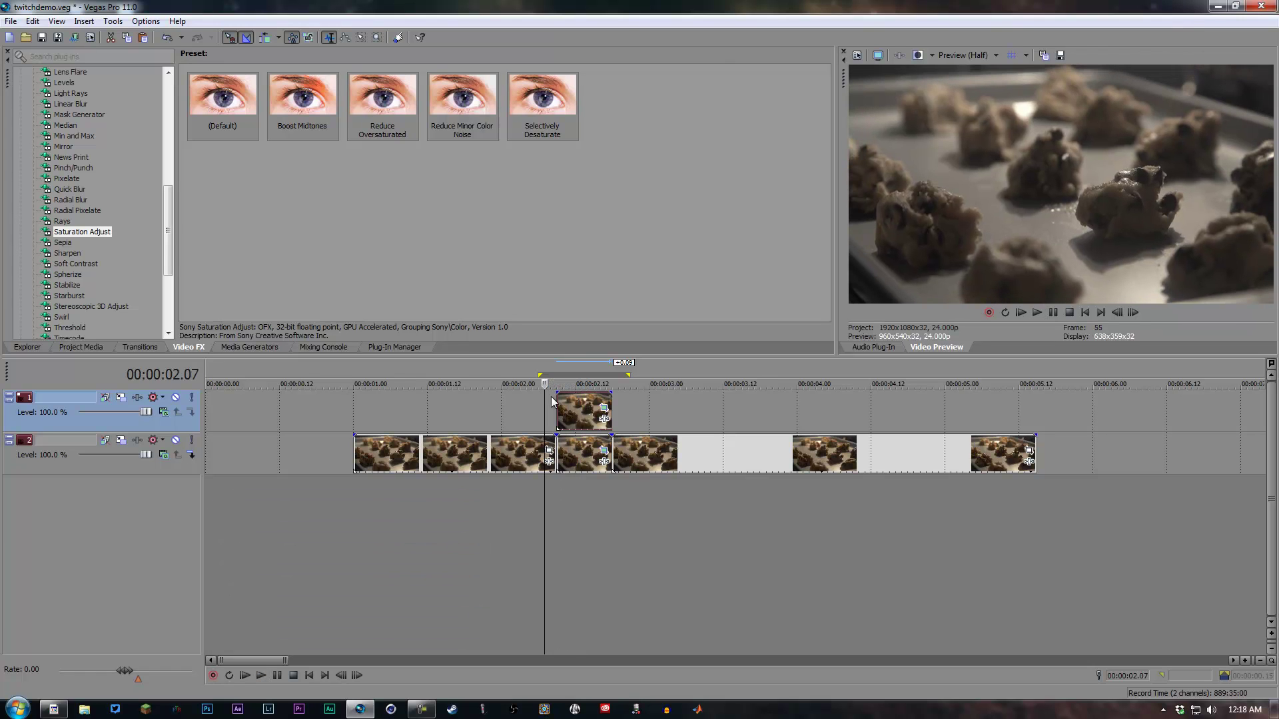
left_click(570, 413)
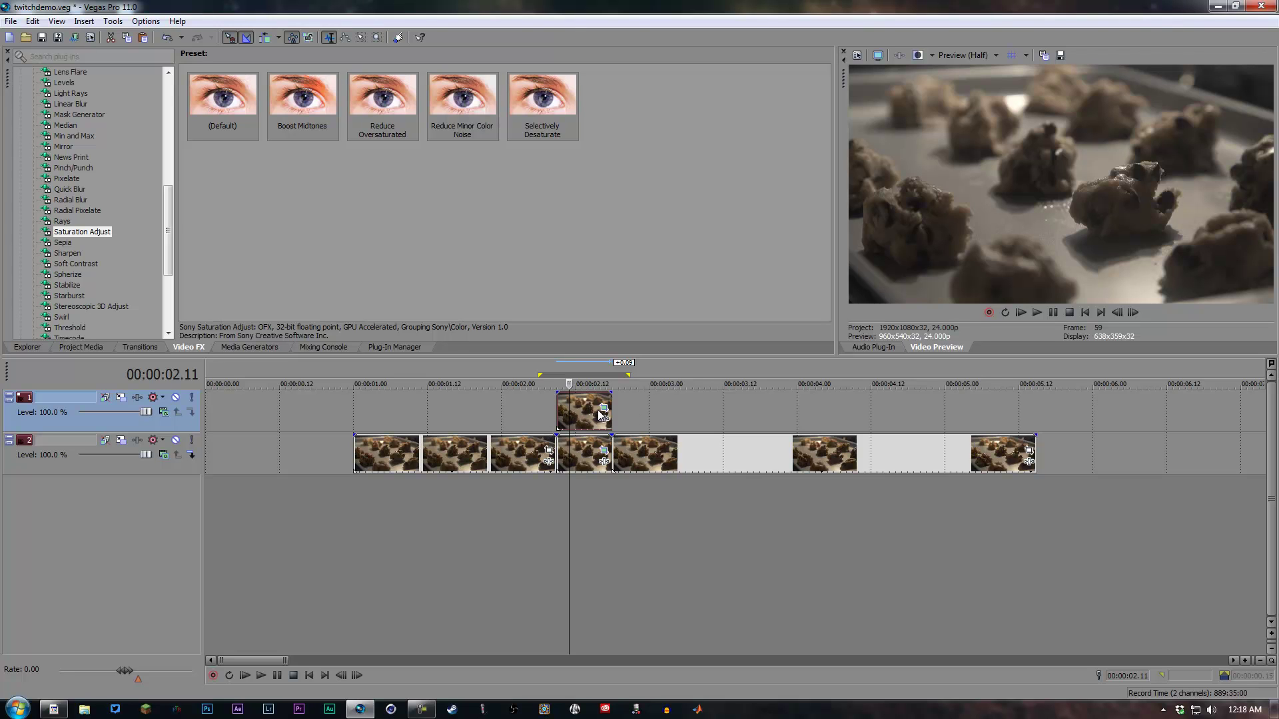
left_click(603, 407)
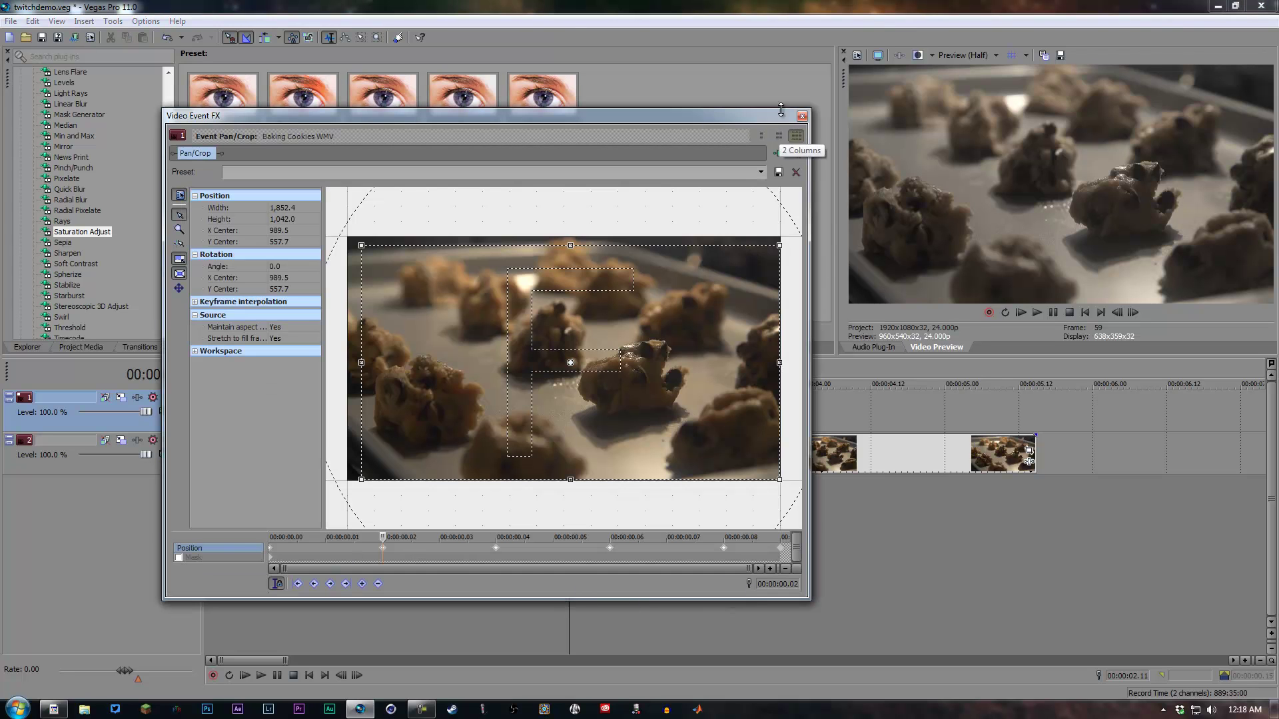
Close Pan/Crop and apply the Default Stereoscopic 3D Adjust preset to the pasted top-track clip
left_click(802, 116)
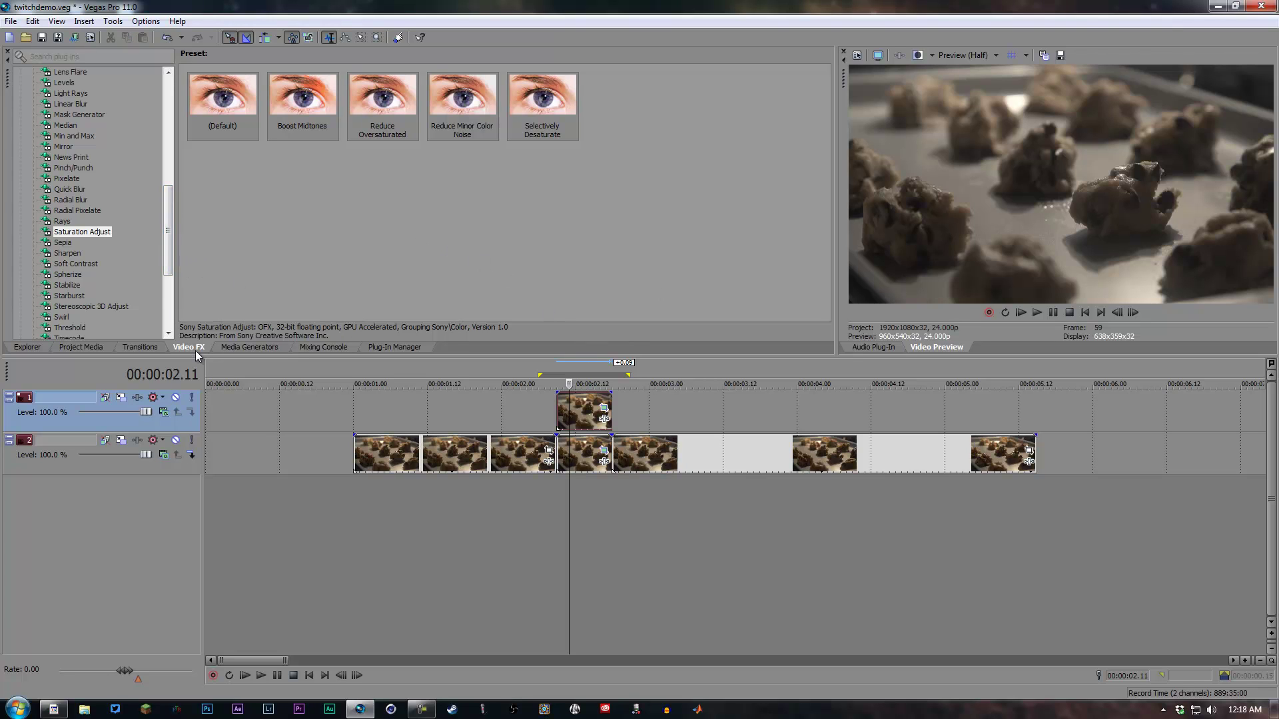
left_click_drag(167, 229, 167, 273)
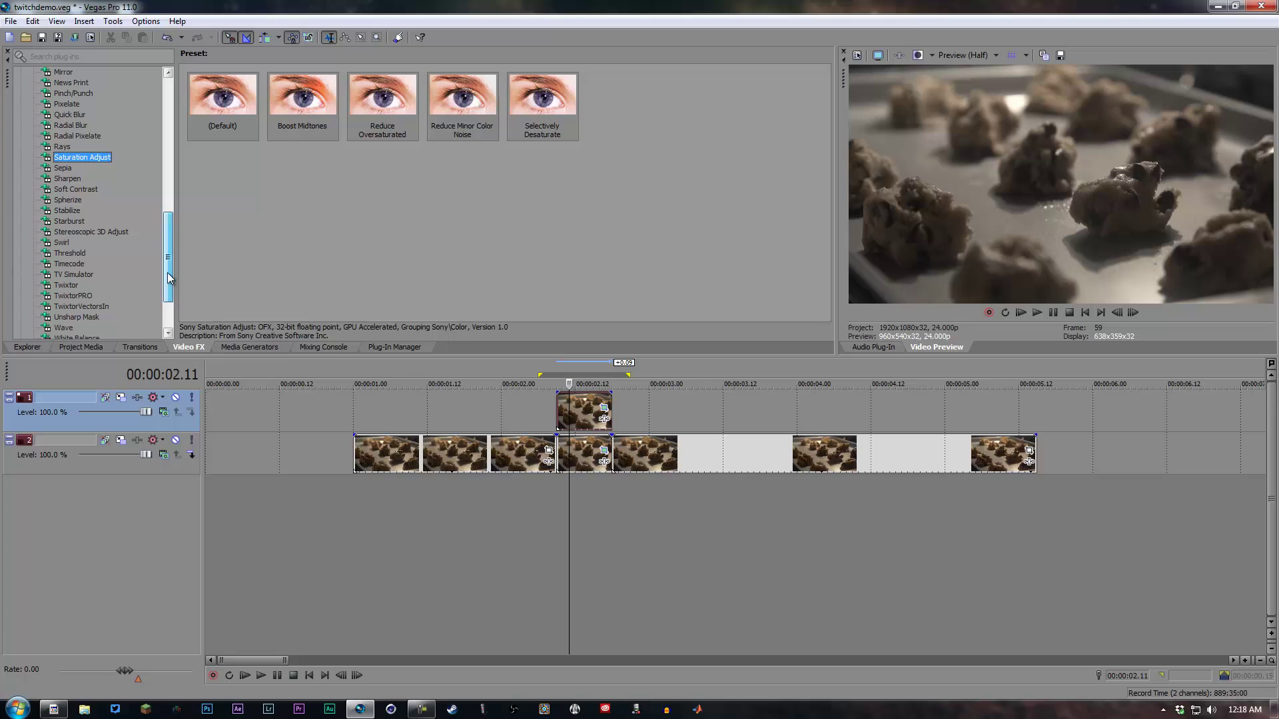
left_click(98, 234)
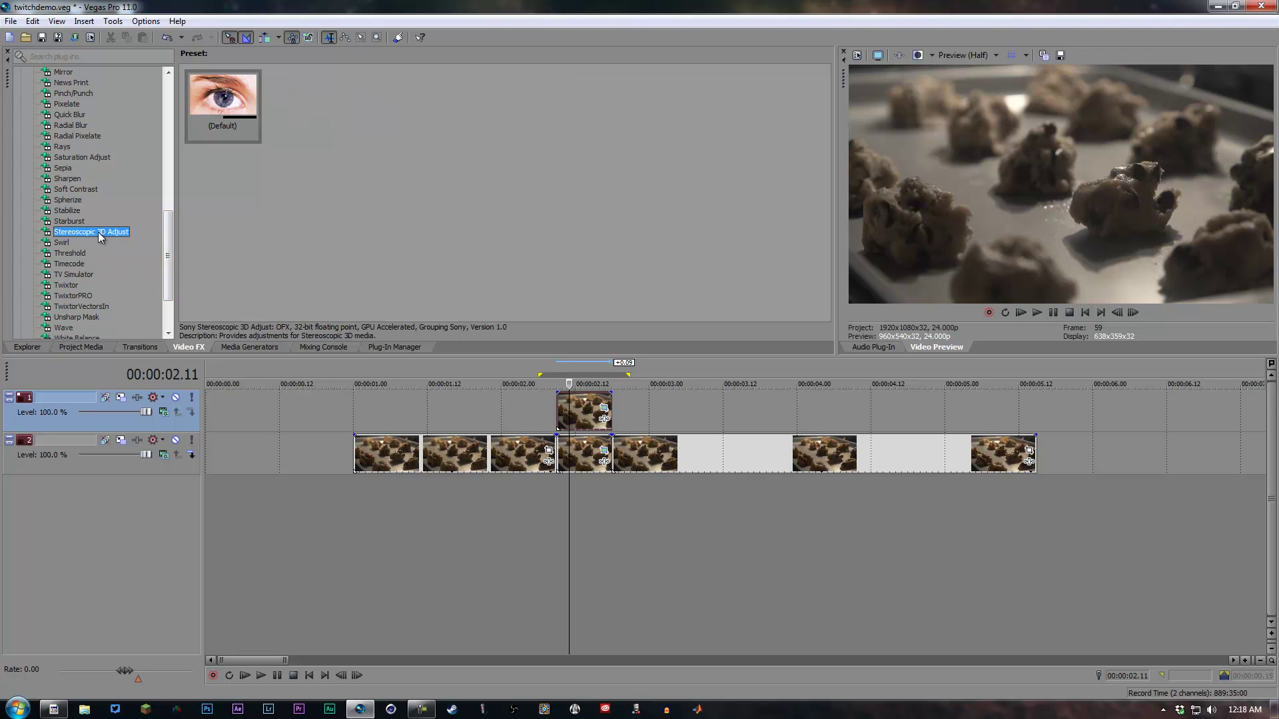
left_click_drag(213, 120, 586, 414)
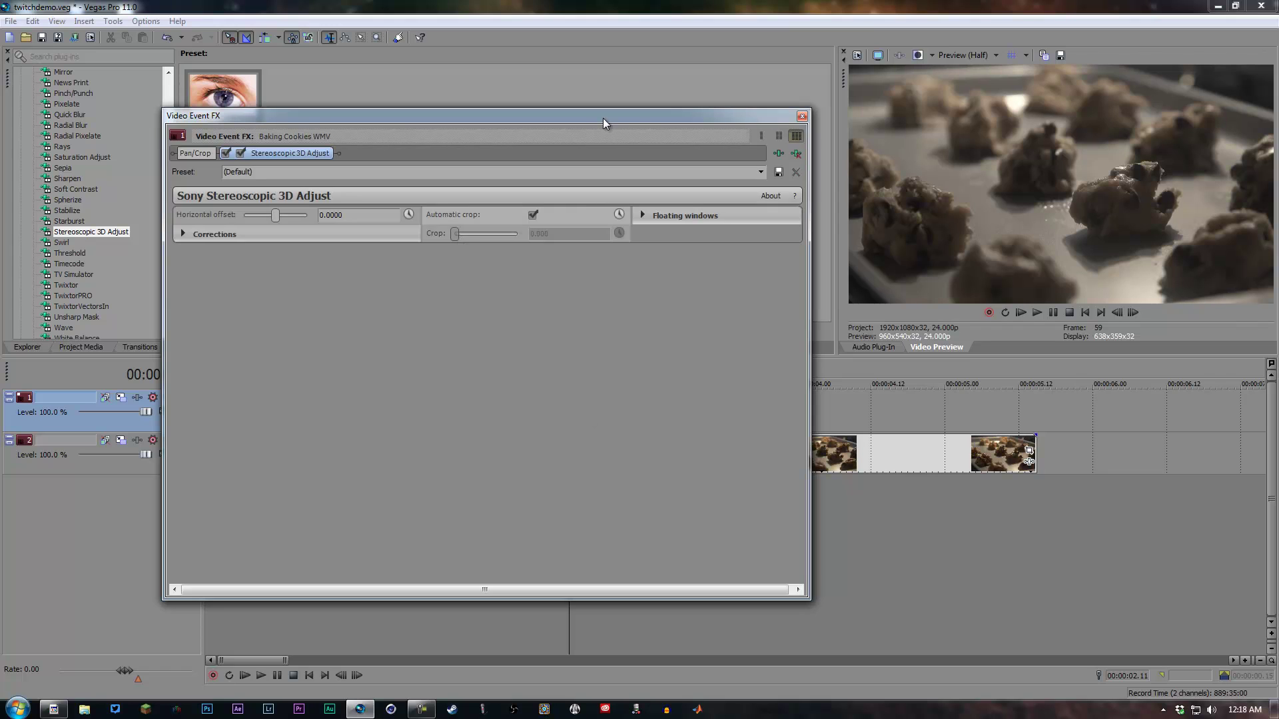
In Stereoscopic 3D Adjust Corrections, set zoom to 0.0179 and horizontal offset to 0.0116, then close it
left_click_drag(611, 119, 841, 144)
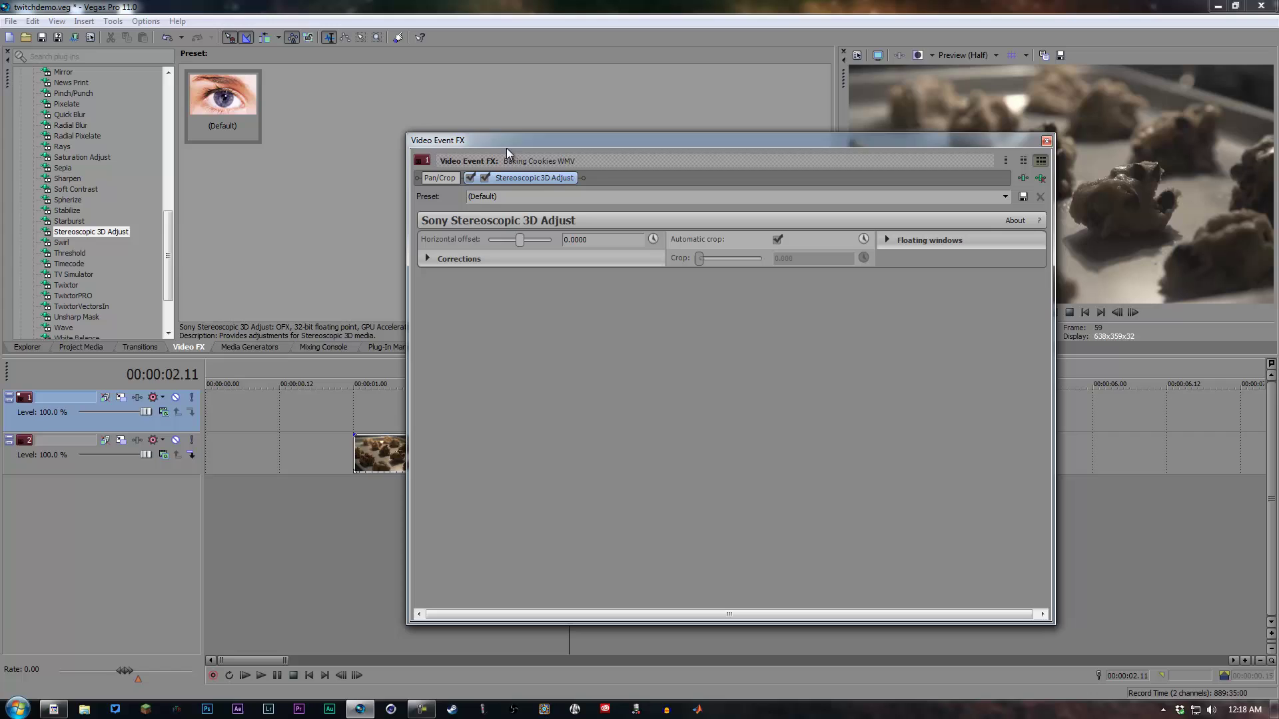
left_click(427, 259)
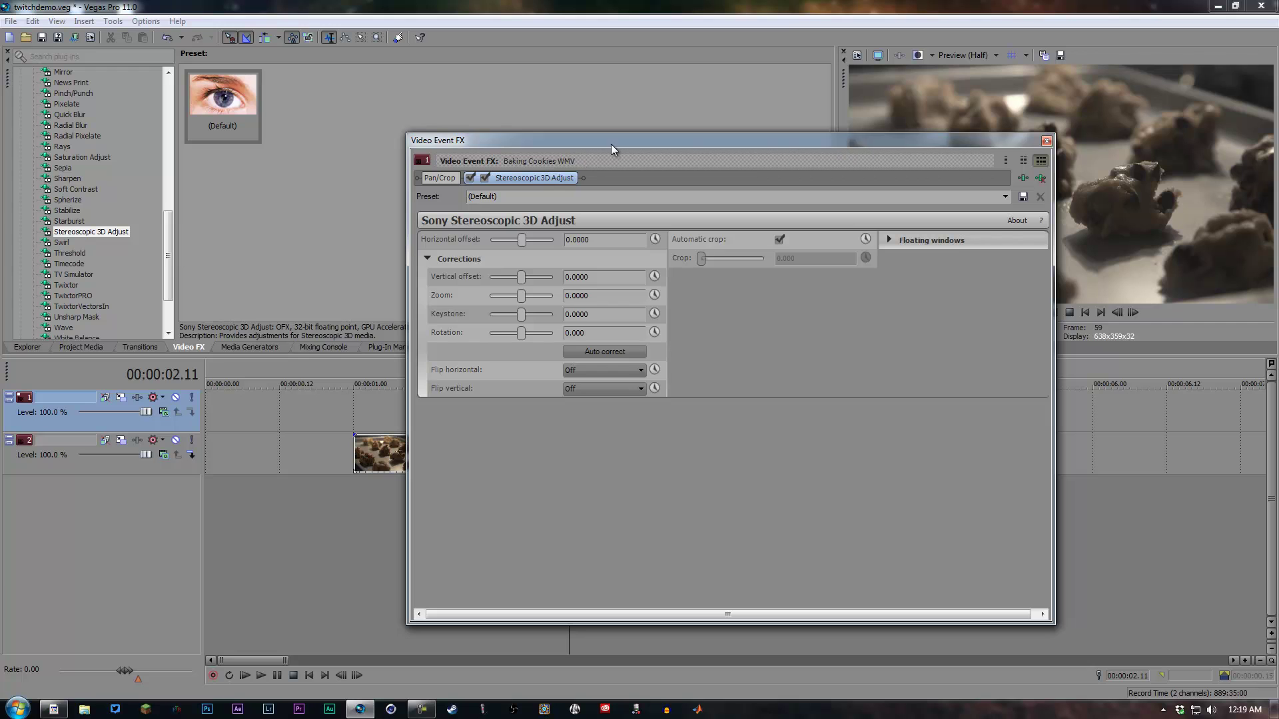
left_click_drag(614, 143, 411, 127)
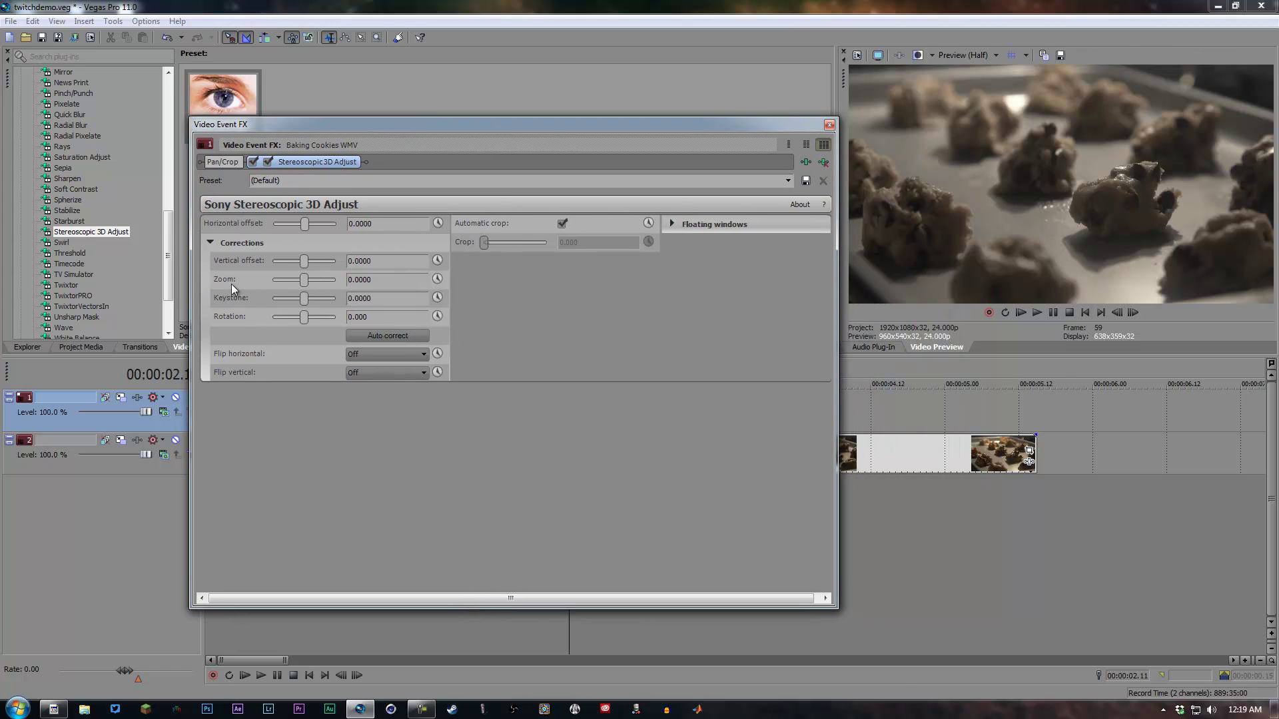
left_click_drag(303, 280, 313, 279)
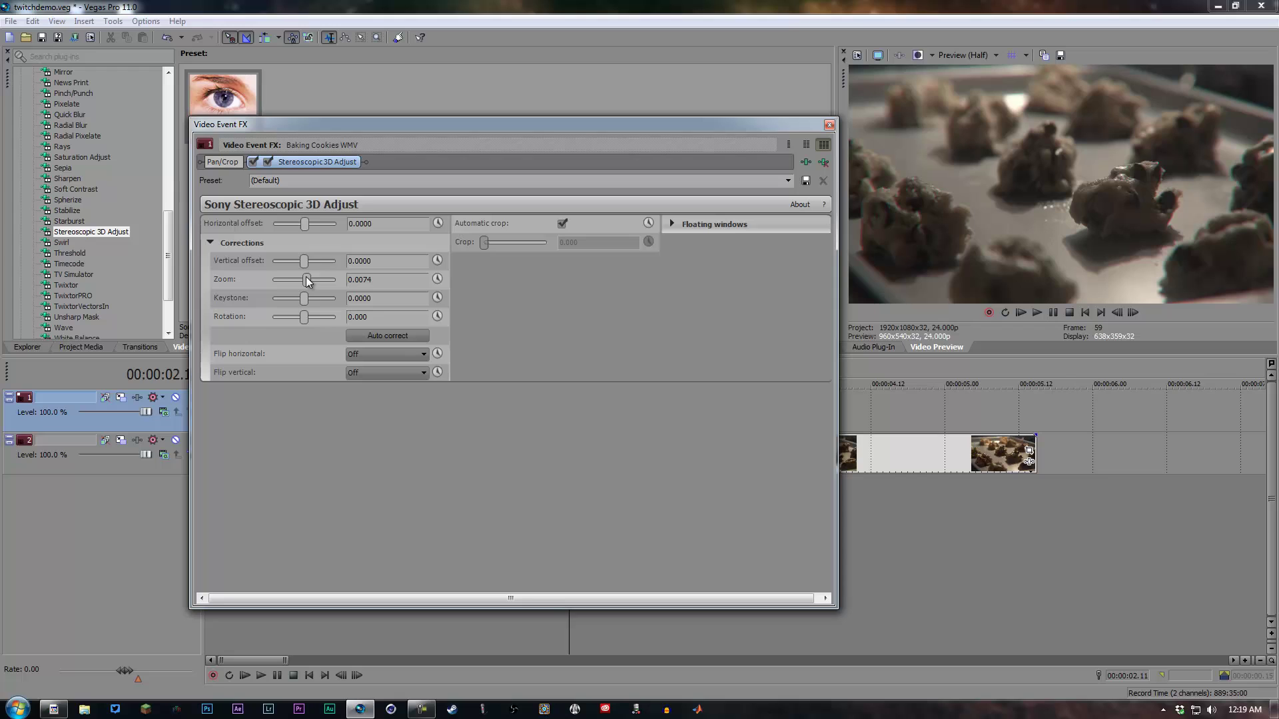
left_click_drag(307, 281, 310, 281)
mouse_move(301, 227)
left_mouse_down()
mouse_move(320, 226)
mouse_move(310, 229)
left_mouse_up()
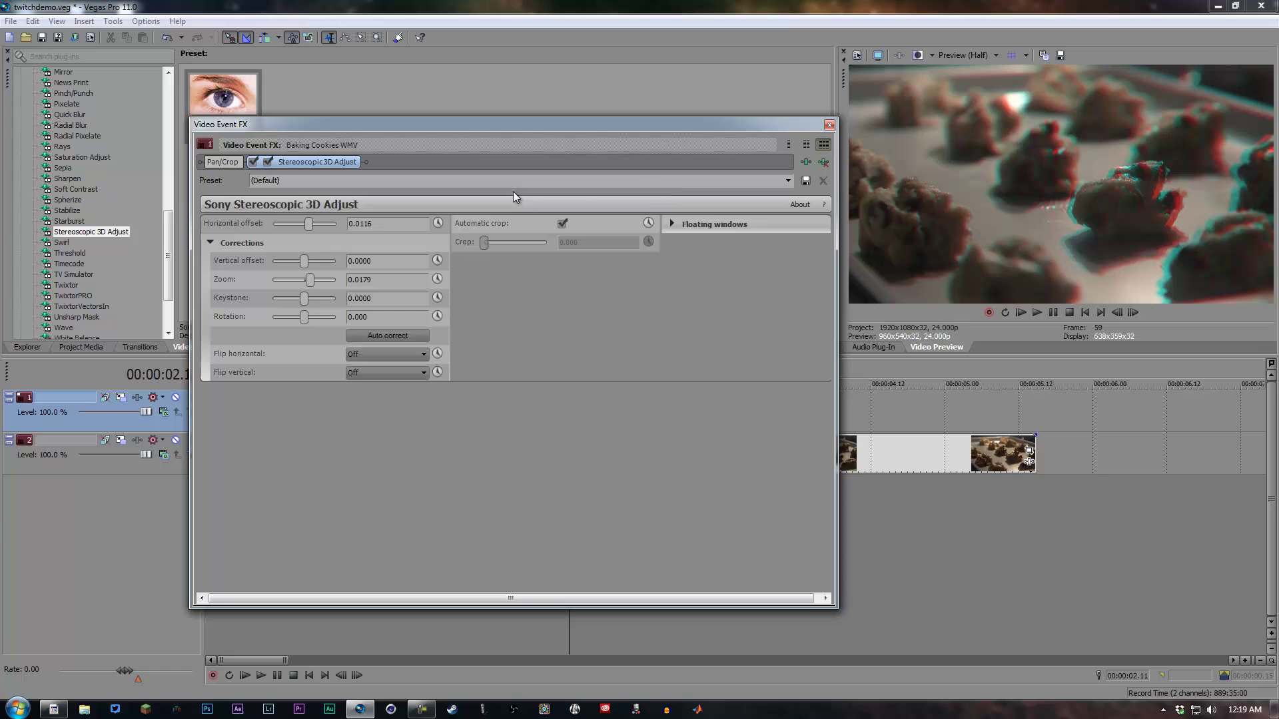
left_click(830, 126)
Drag the track 1 overlay clip's fade-out across its whole length
left_click(558, 493)
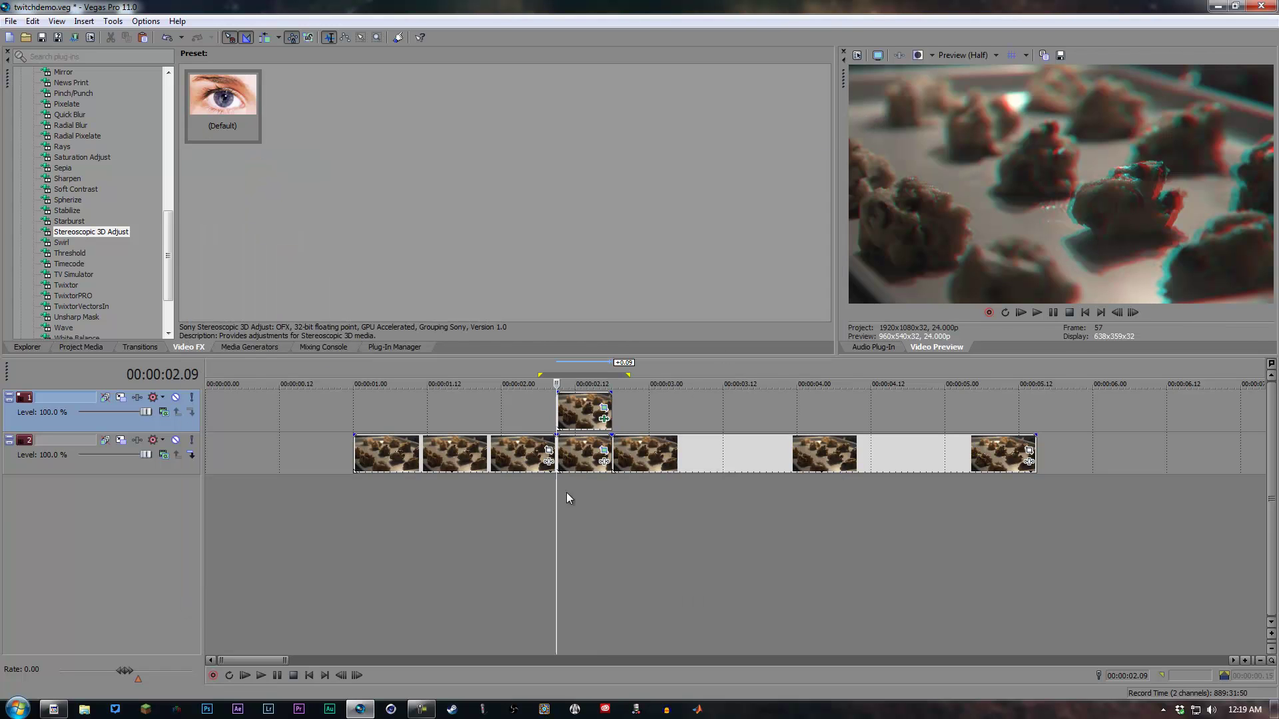
scroll(653, 450, "up", 2)
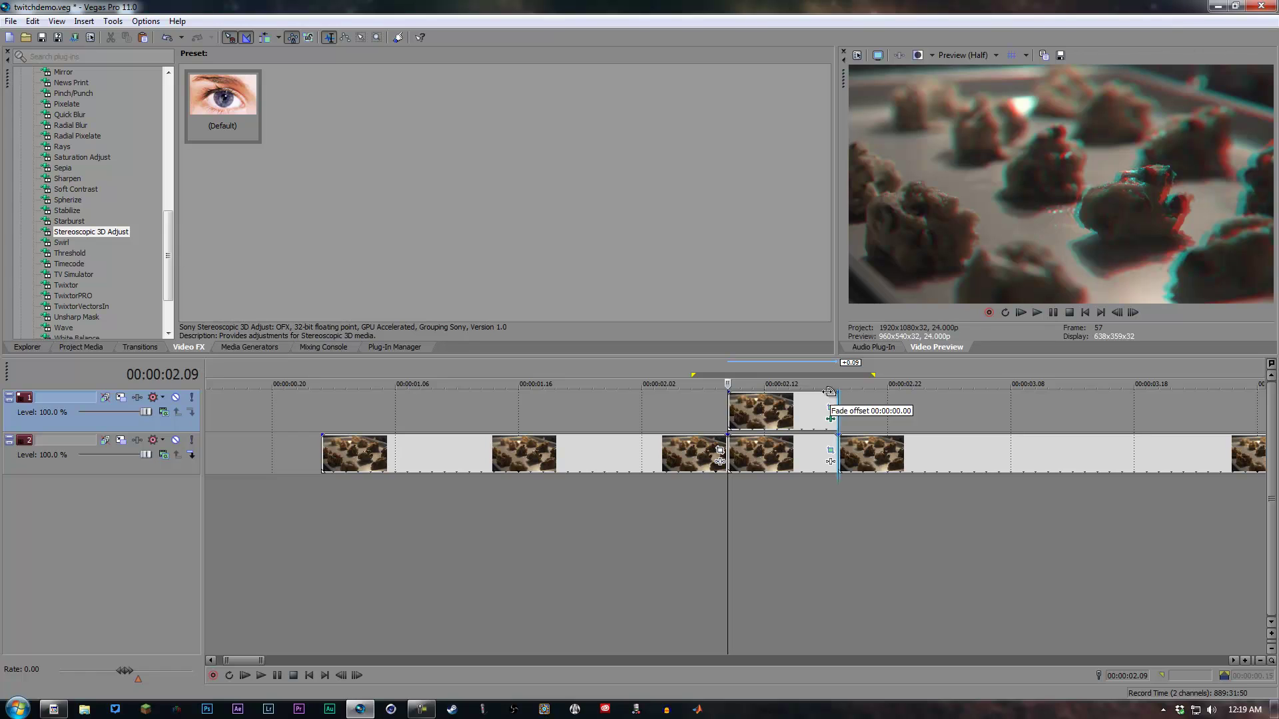
left_click_drag(836, 393, 748, 395)
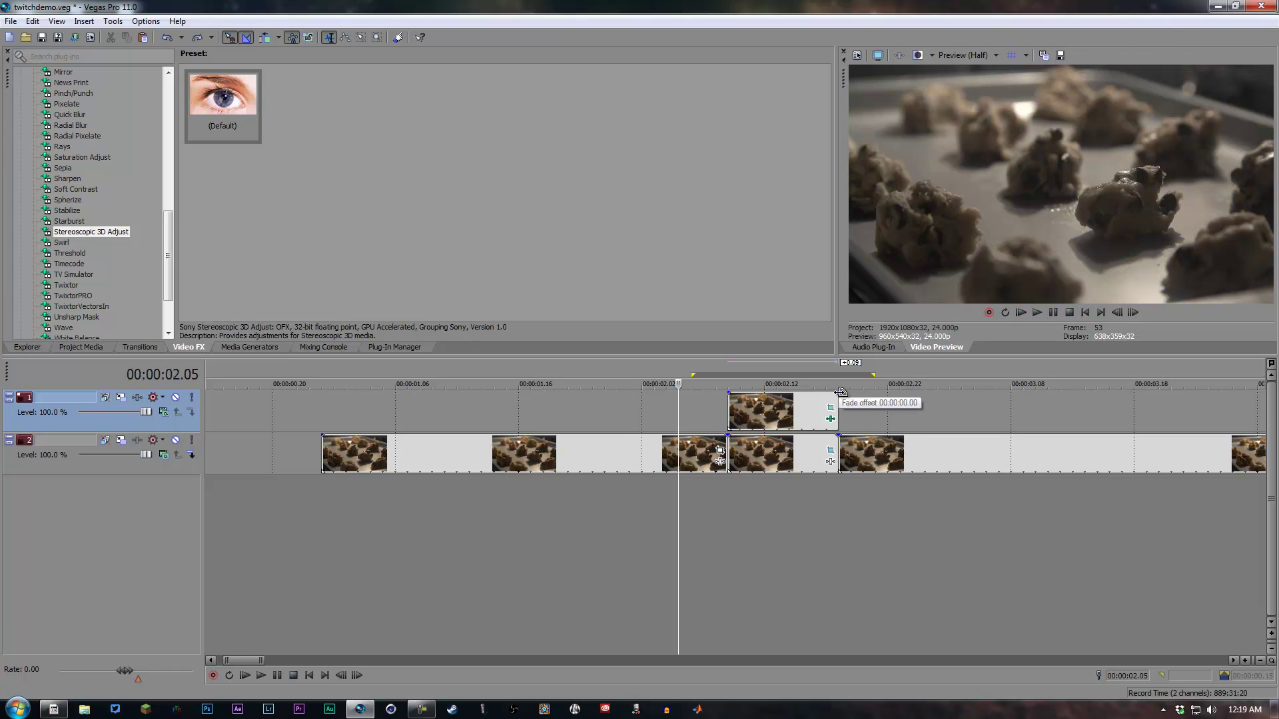
mouse_move(840, 393)
left_mouse_down()
mouse_move(726, 395)
mouse_move(718, 408)
left_mouse_up()
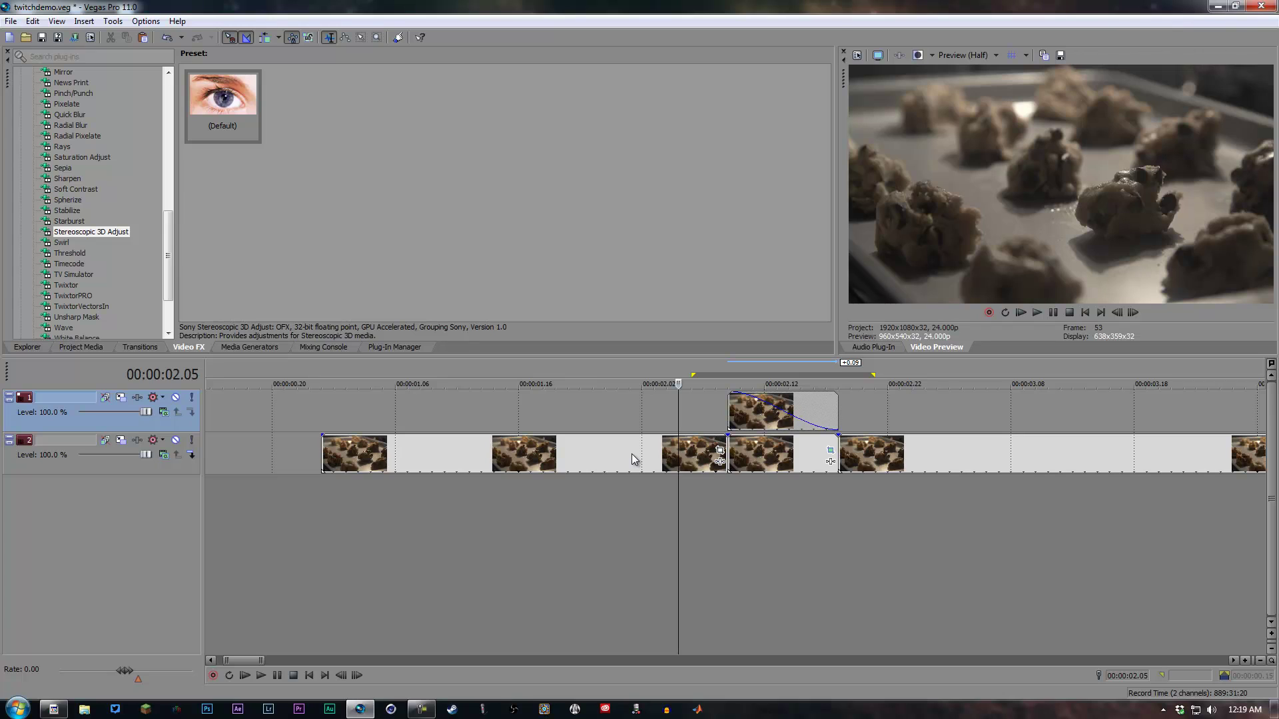
left_click(790, 514)
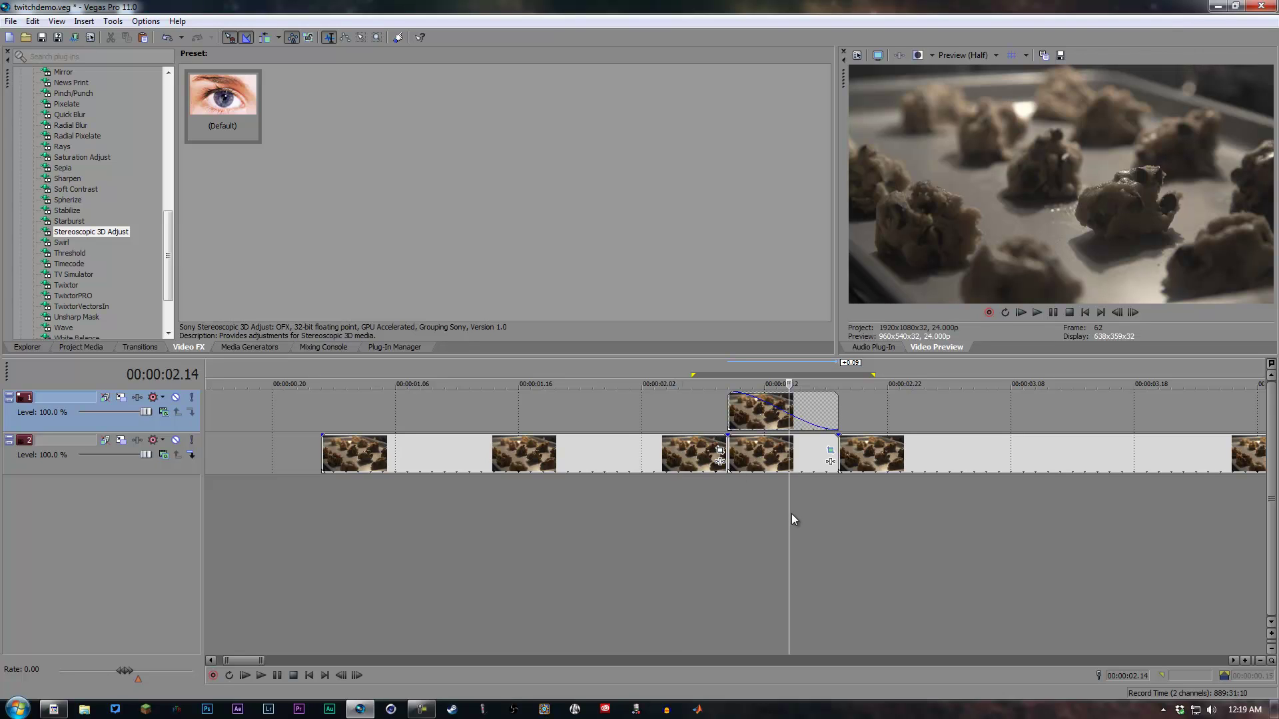
Change the overlay clip's fade-out type to a linear fade
right_click(756, 403)
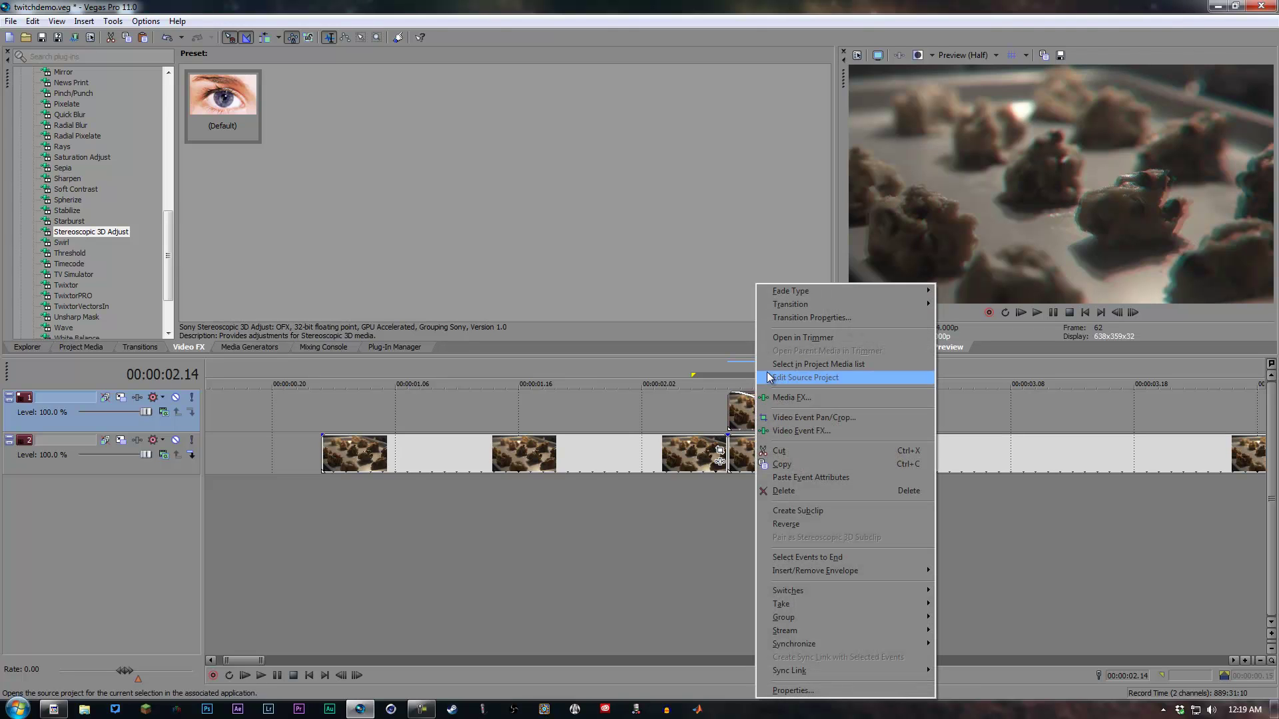
left_click(740, 403)
right_click(779, 409)
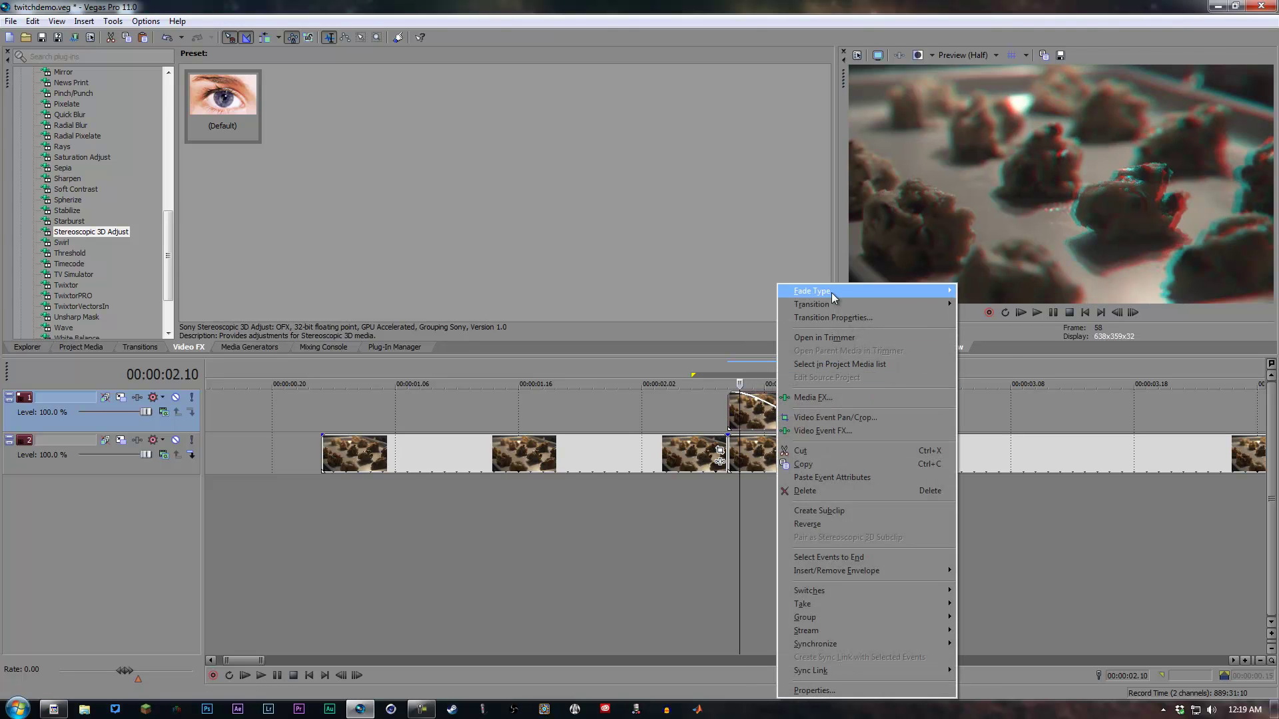
mouse_move(832, 293)
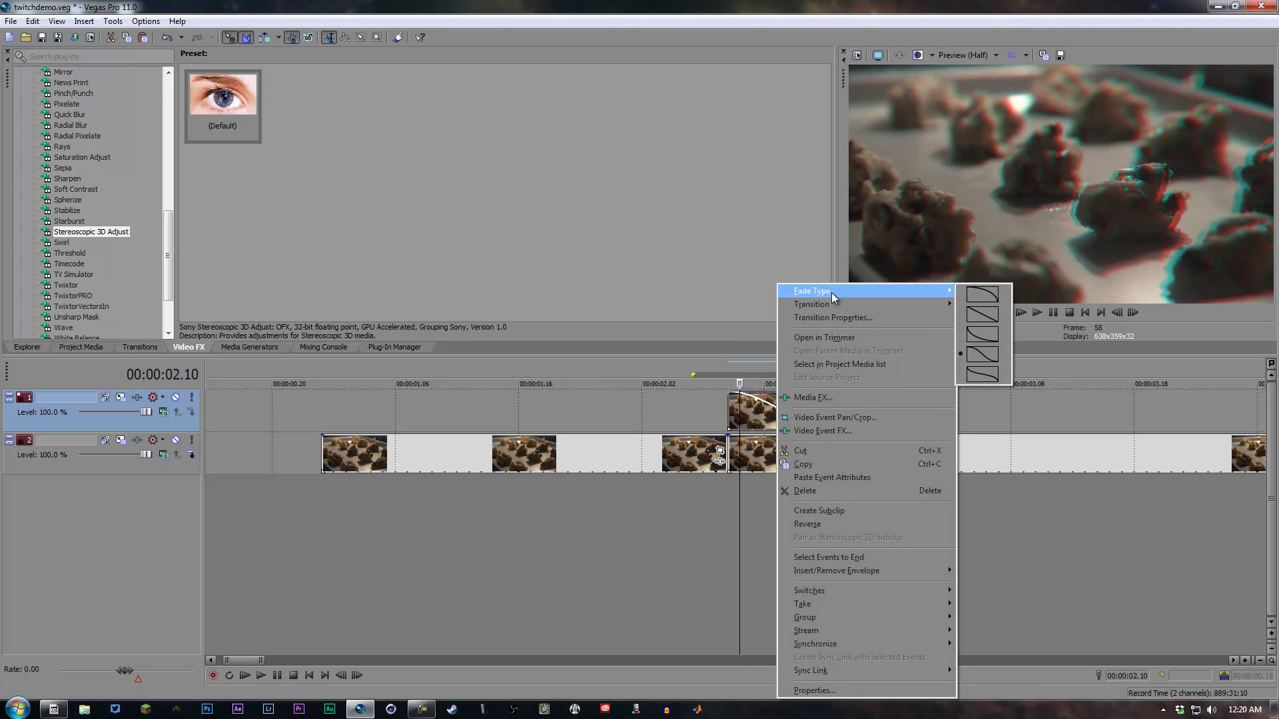
left_click(992, 320)
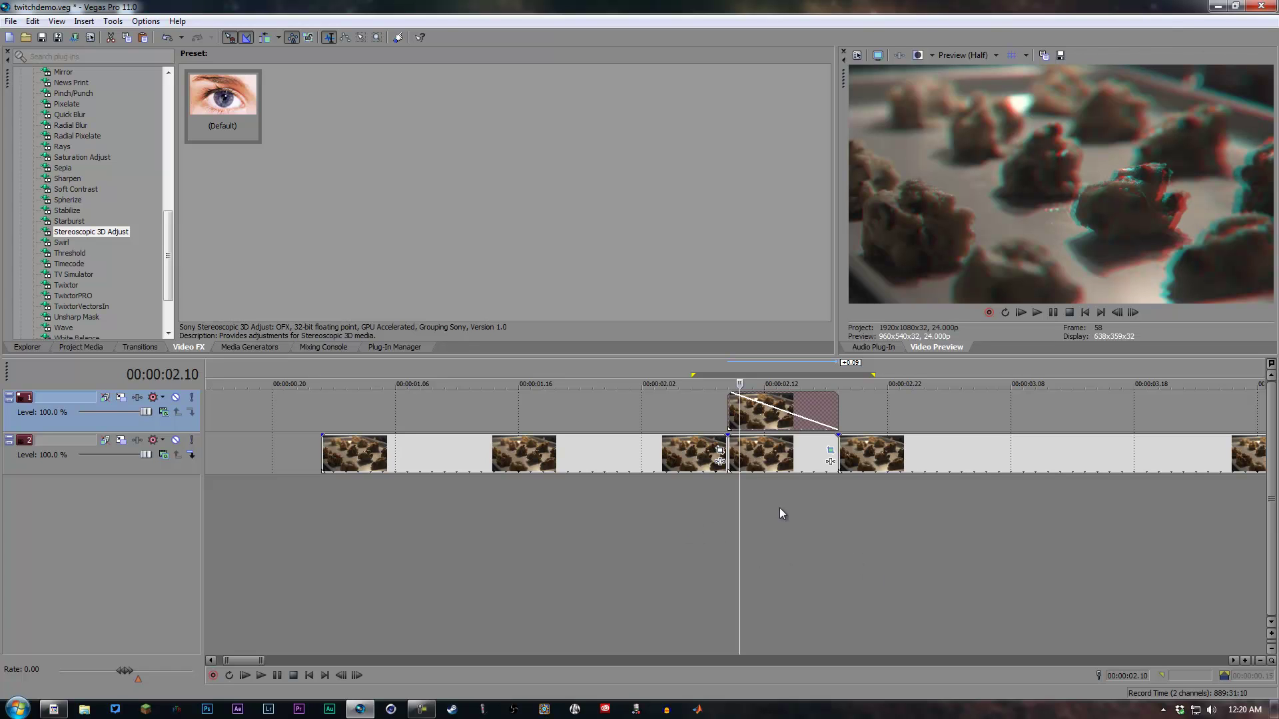
Select the 00:00:02.06–00:00:02.21 time range around the overlay and play it once
key("Left")
key("Left")
key("Left")
key("Left")
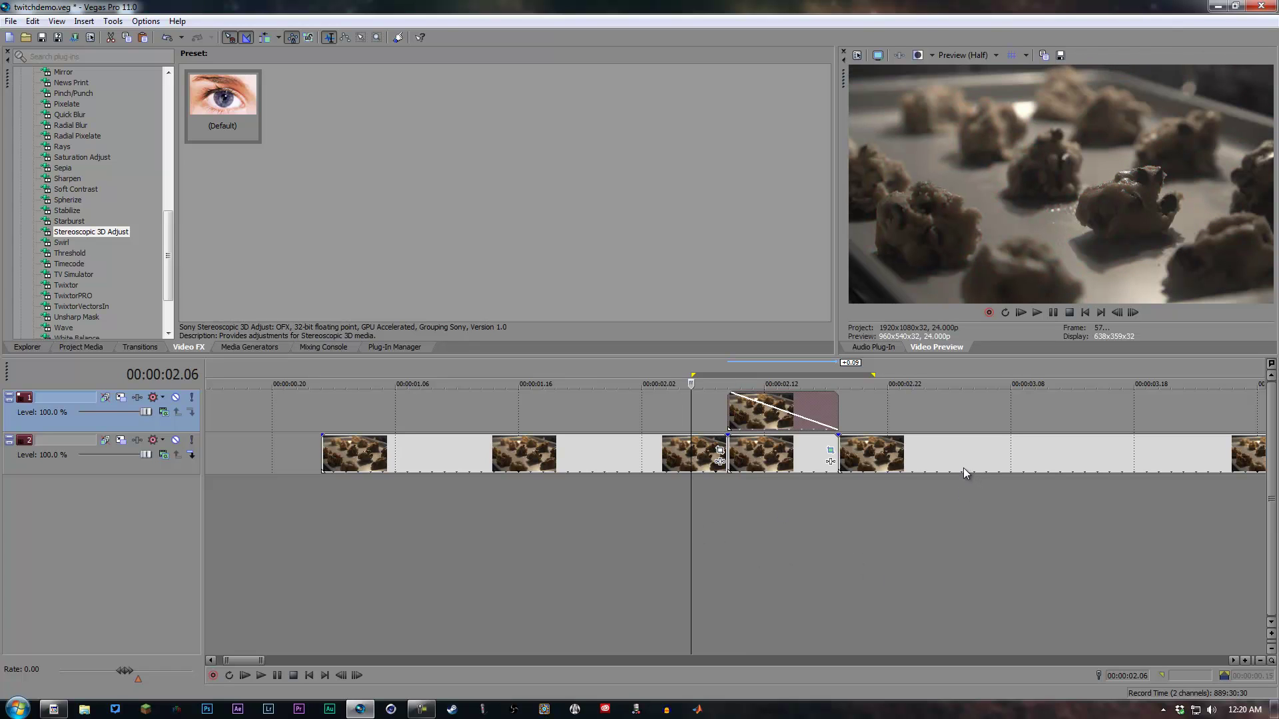
key("Right")
key("Right")
key("Right")
key("Right")
key("Right")
key("Right")
key("Right")
key("Right")
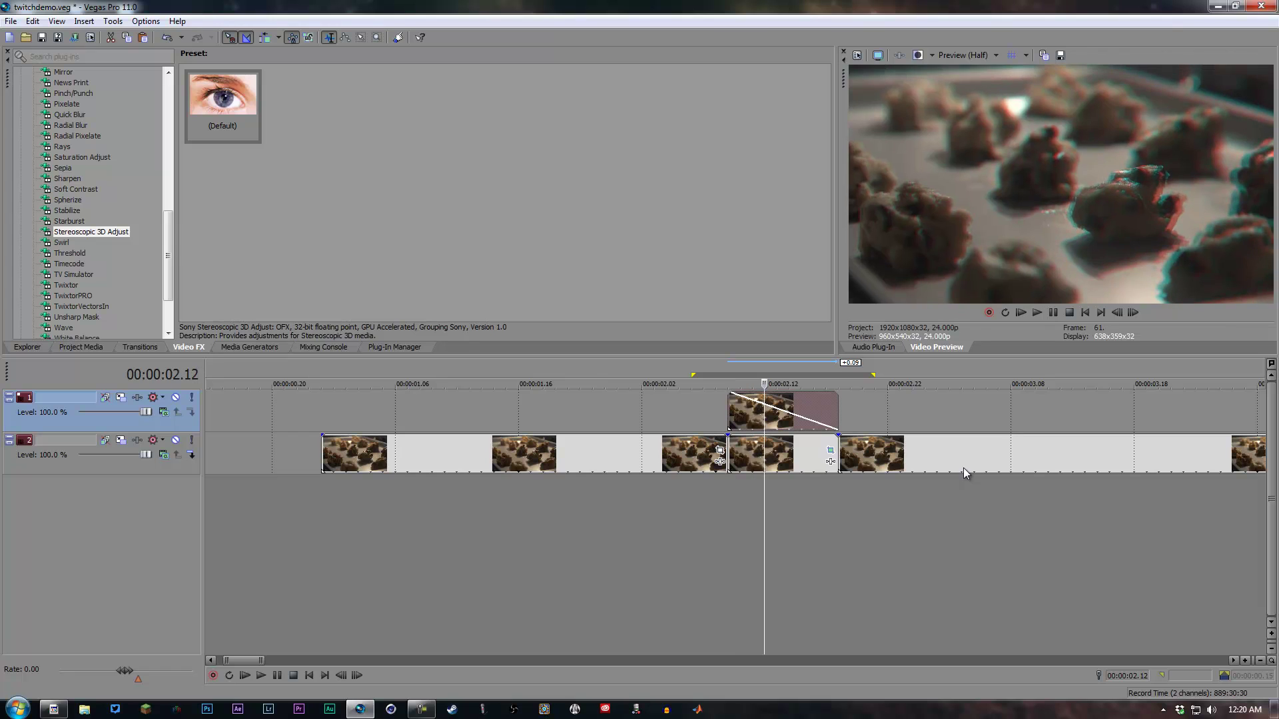
left_click_drag(875, 477, 691, 426)
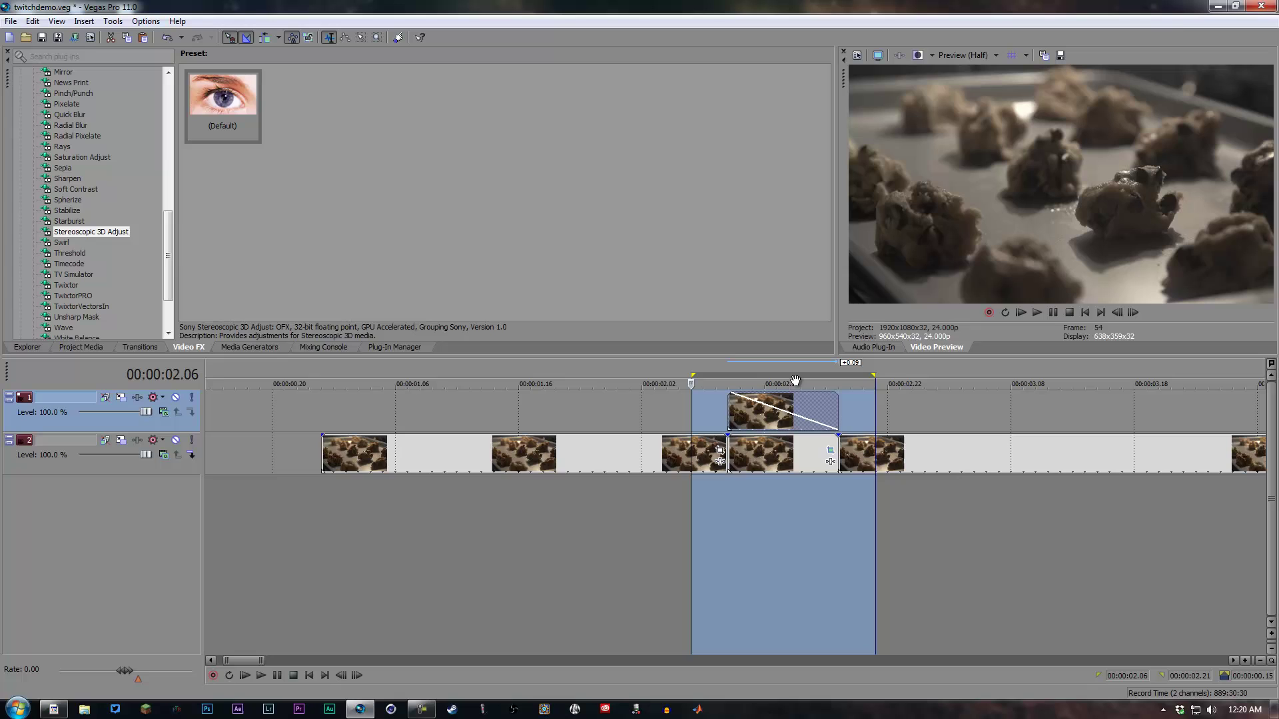
key("space")
key("space")
key("space")
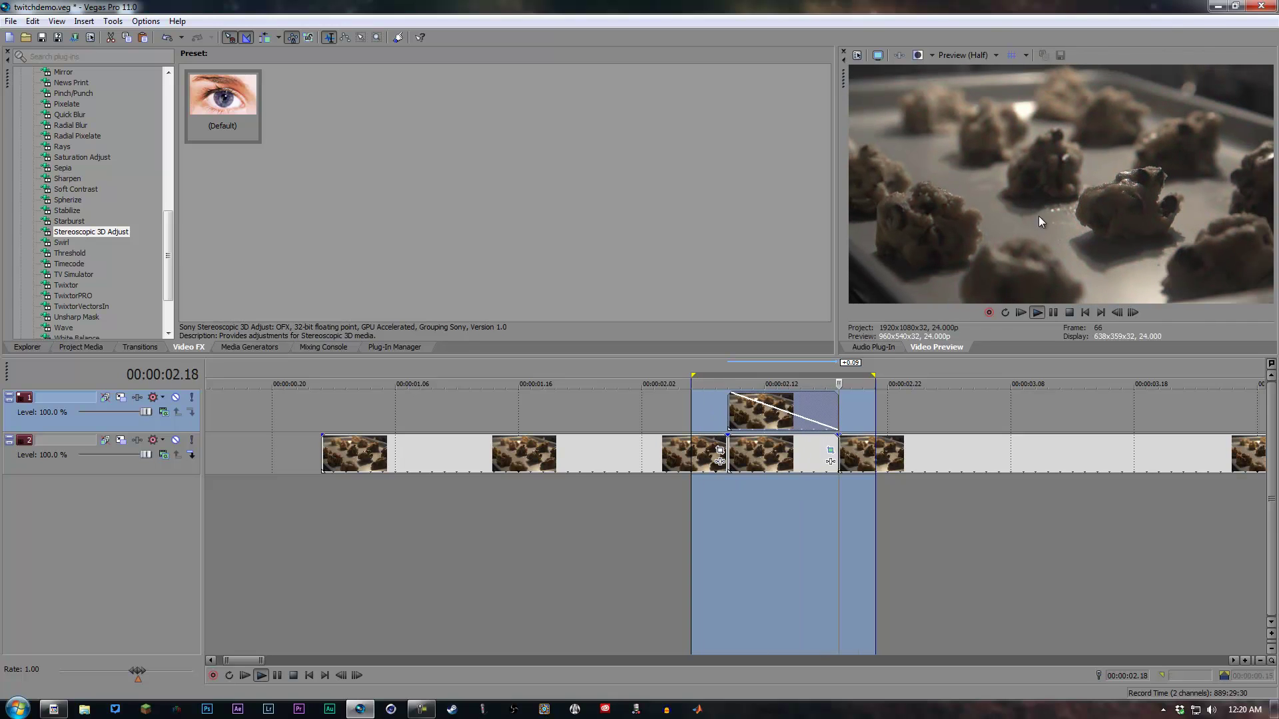
key("space")
Enable Loop Playback, preview the looped range, then park the playhead at 00:00:02.08
left_click(230, 675)
key("space")
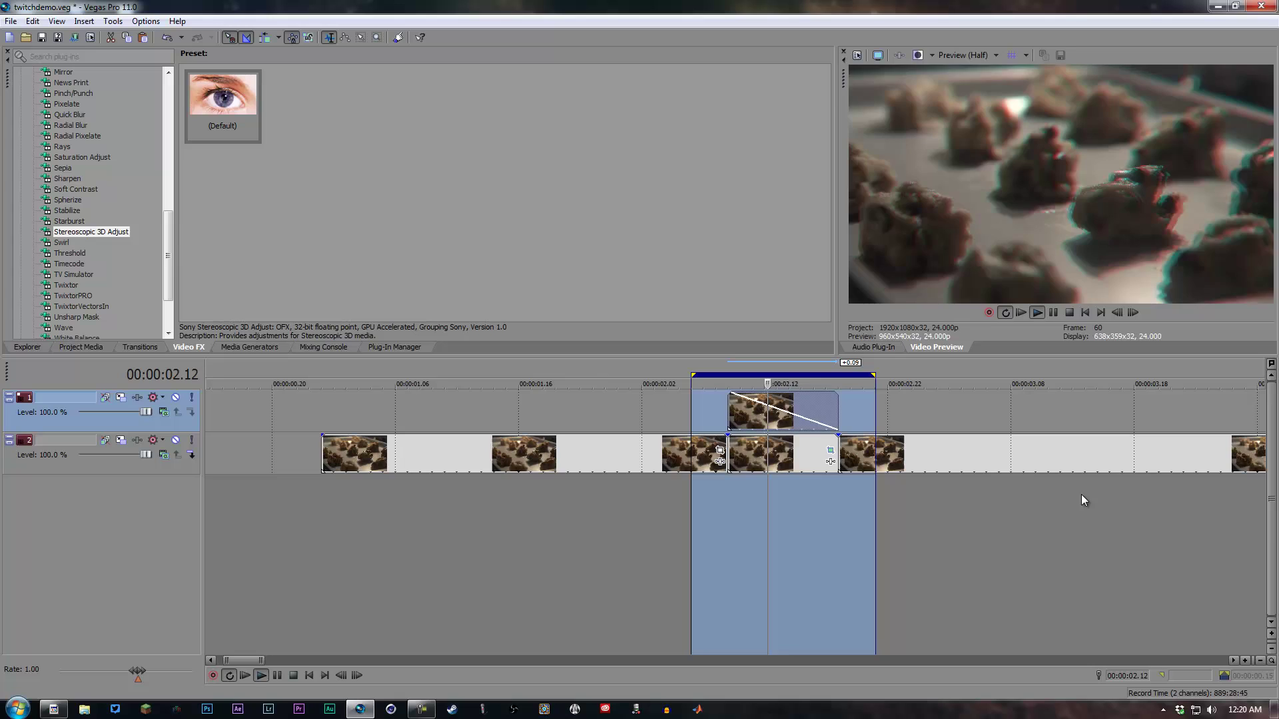
key("Return")
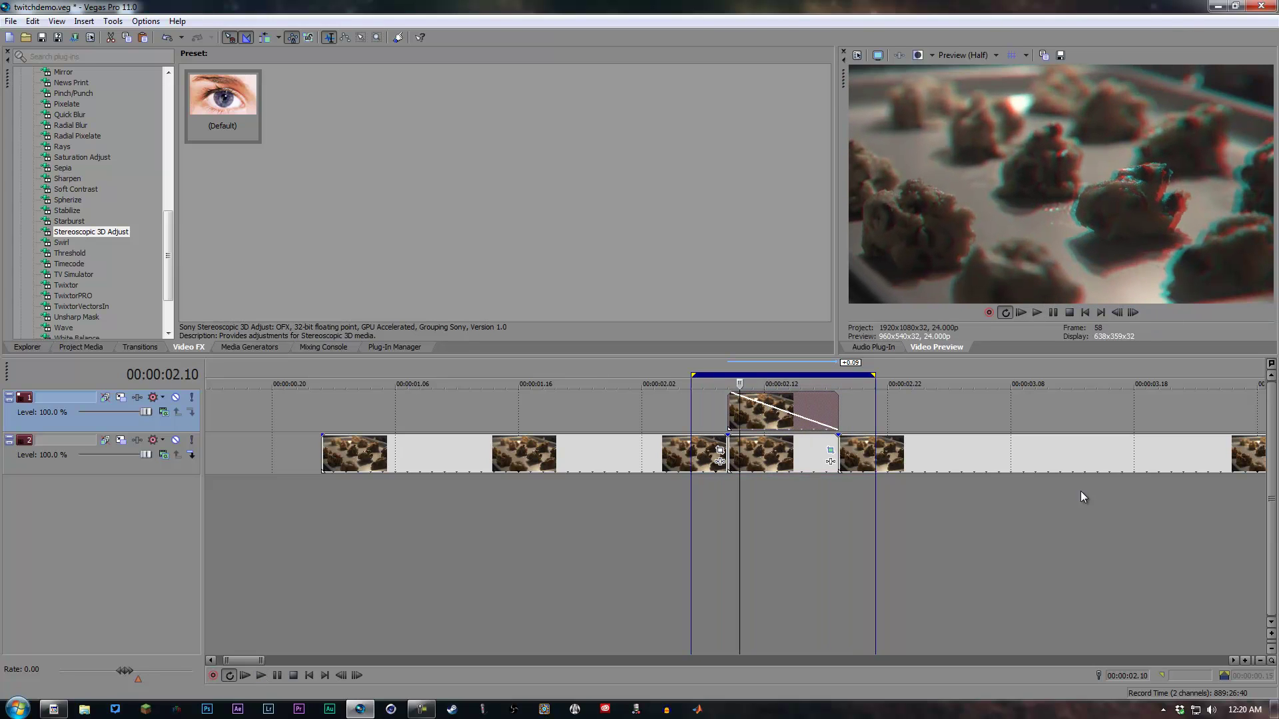
left_click(718, 522)
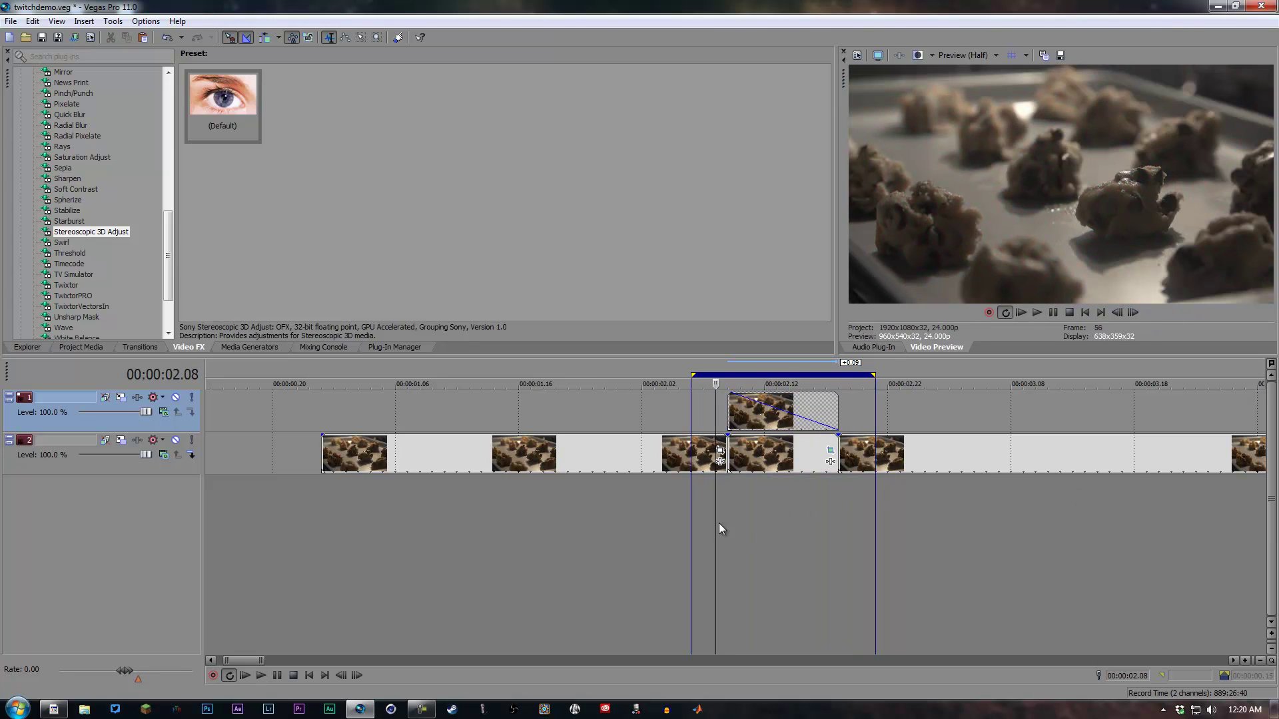
Drag SF9.wav from Project Media onto a new audio track and trim it to the overlay clip's end
left_click(82, 351)
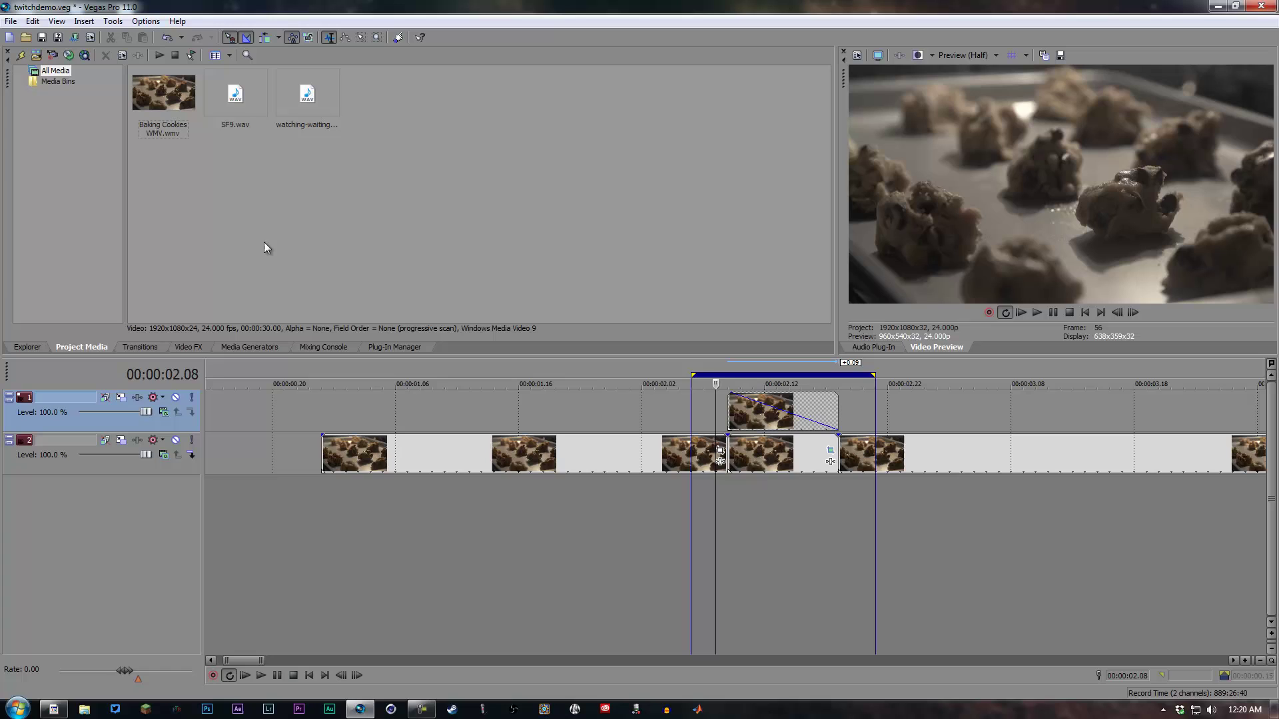
left_click_drag(234, 98, 737, 503)
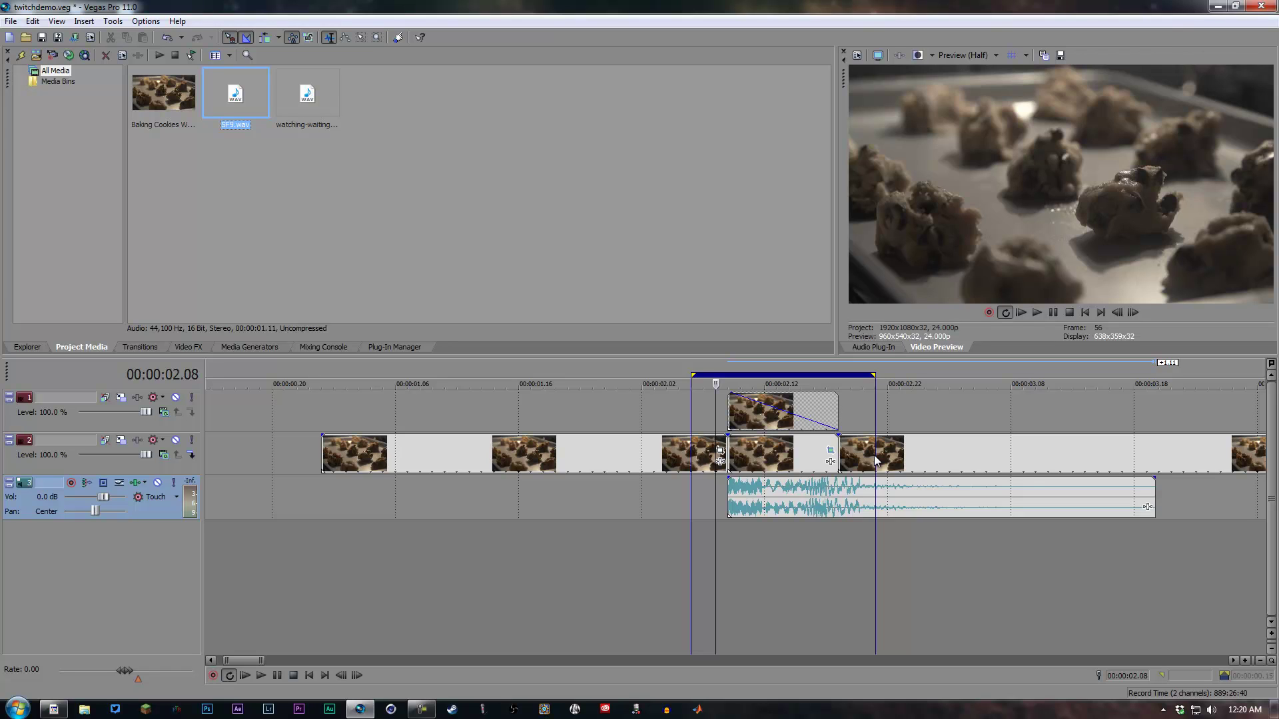
left_click_drag(1153, 487, 799, 508)
left_click(628, 579)
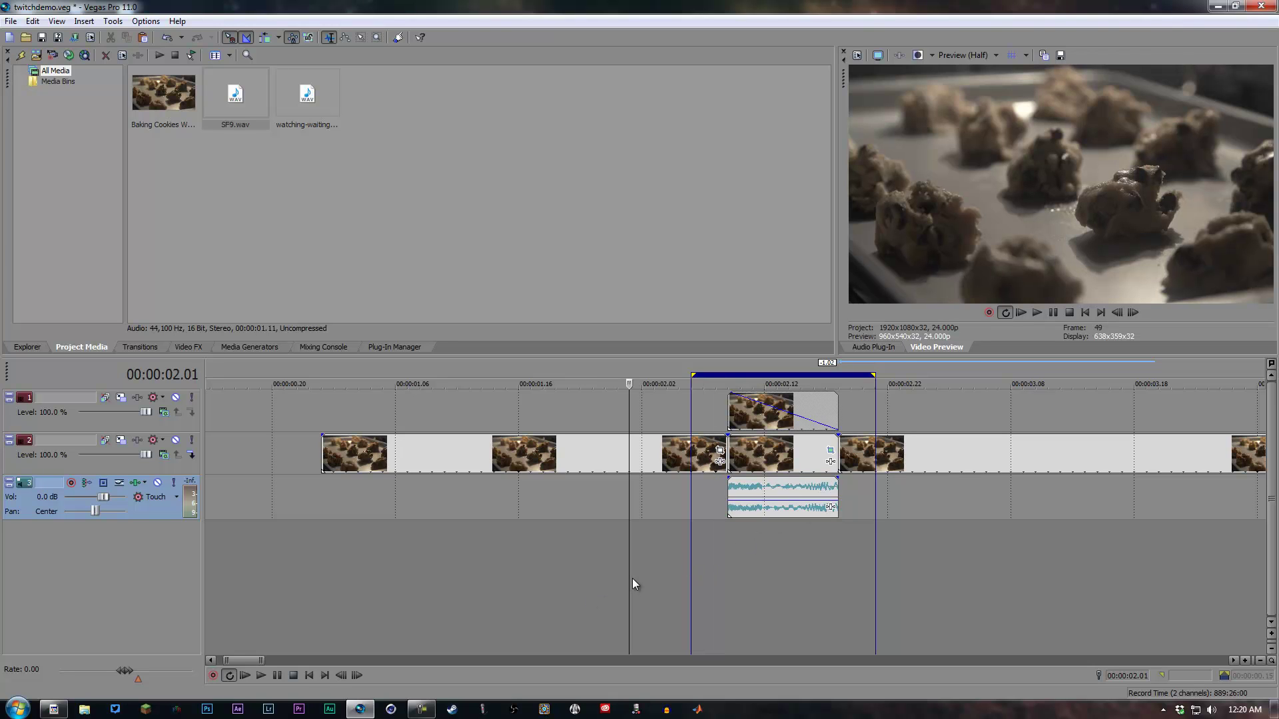
left_click(691, 560)
key("space")
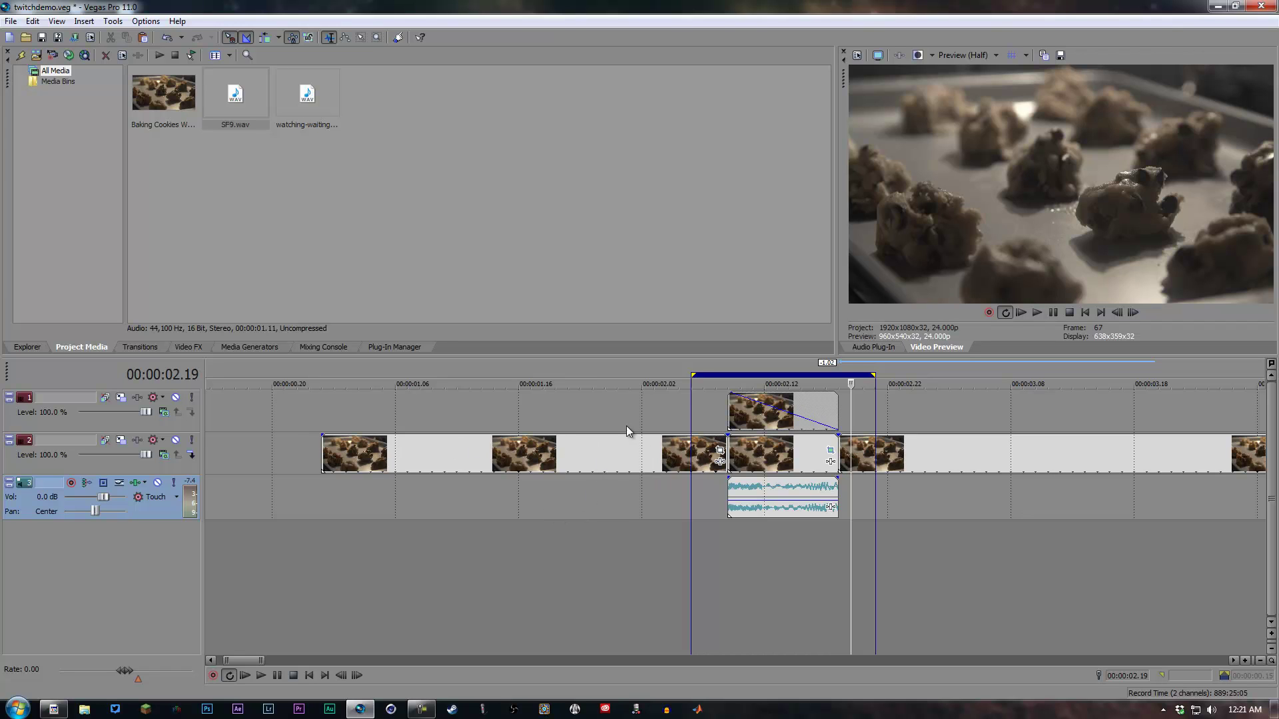
left_click(641, 408)
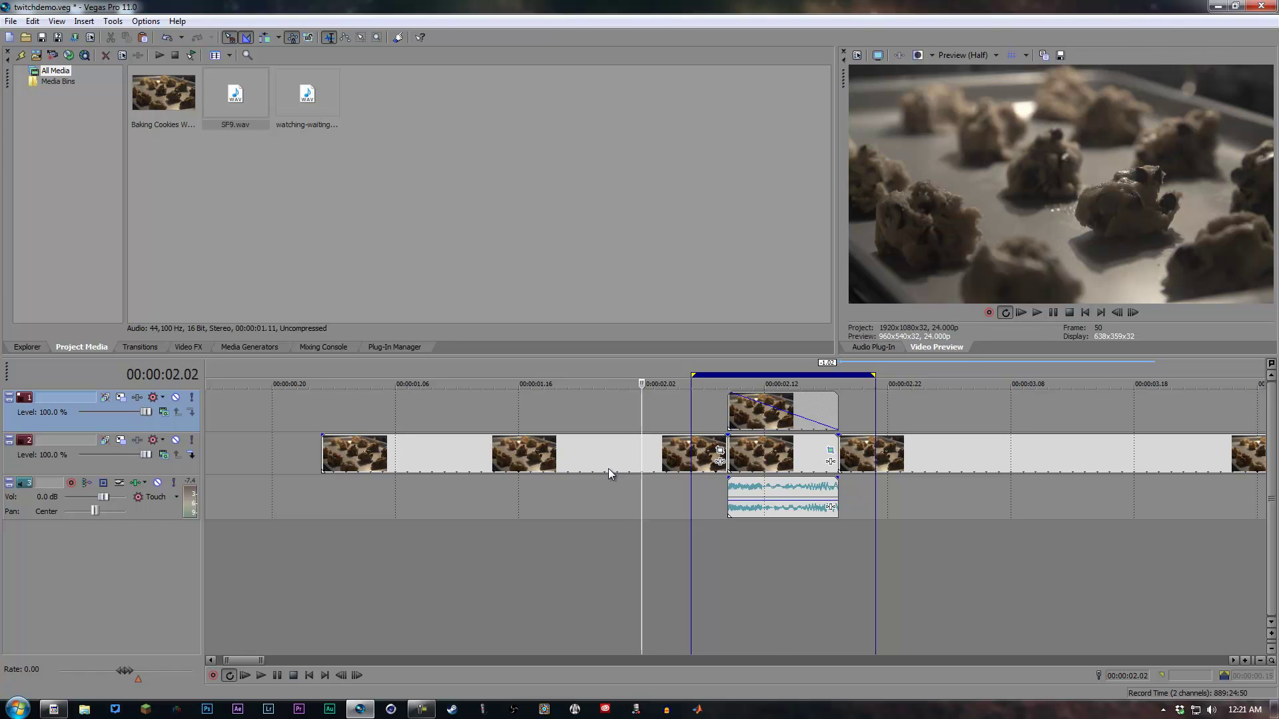
left_click(777, 423)
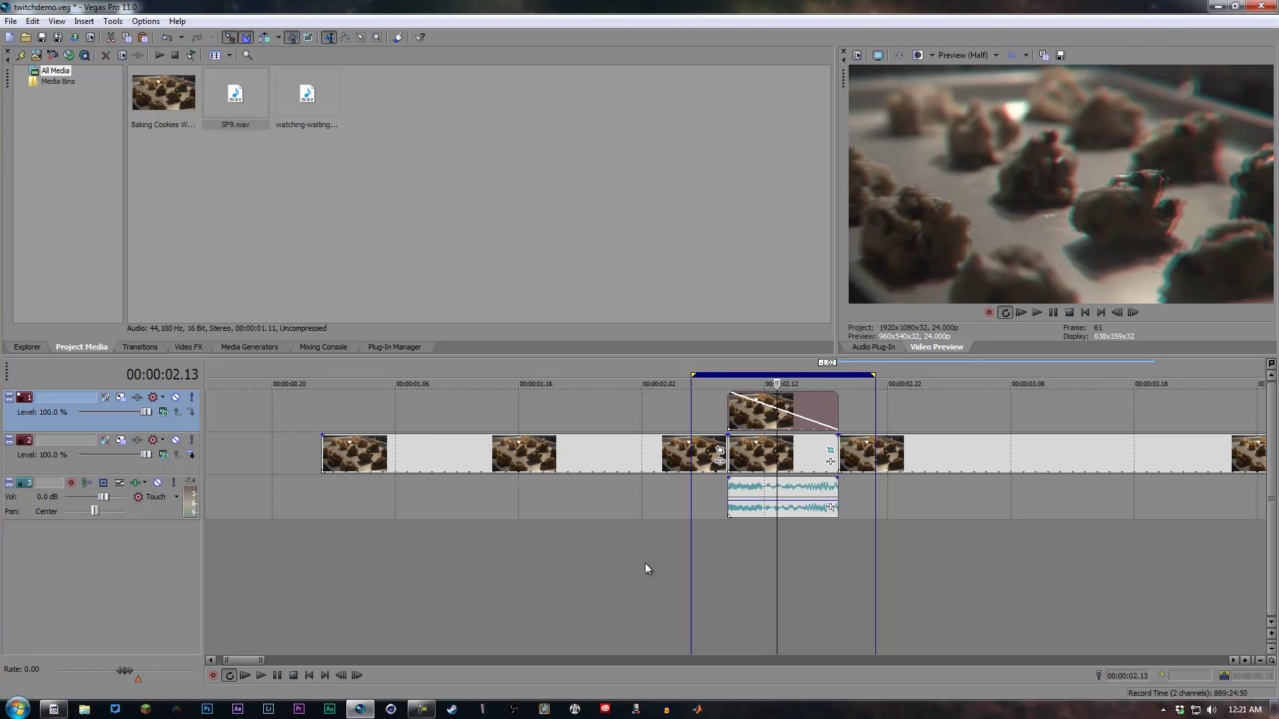
left_click(729, 560)
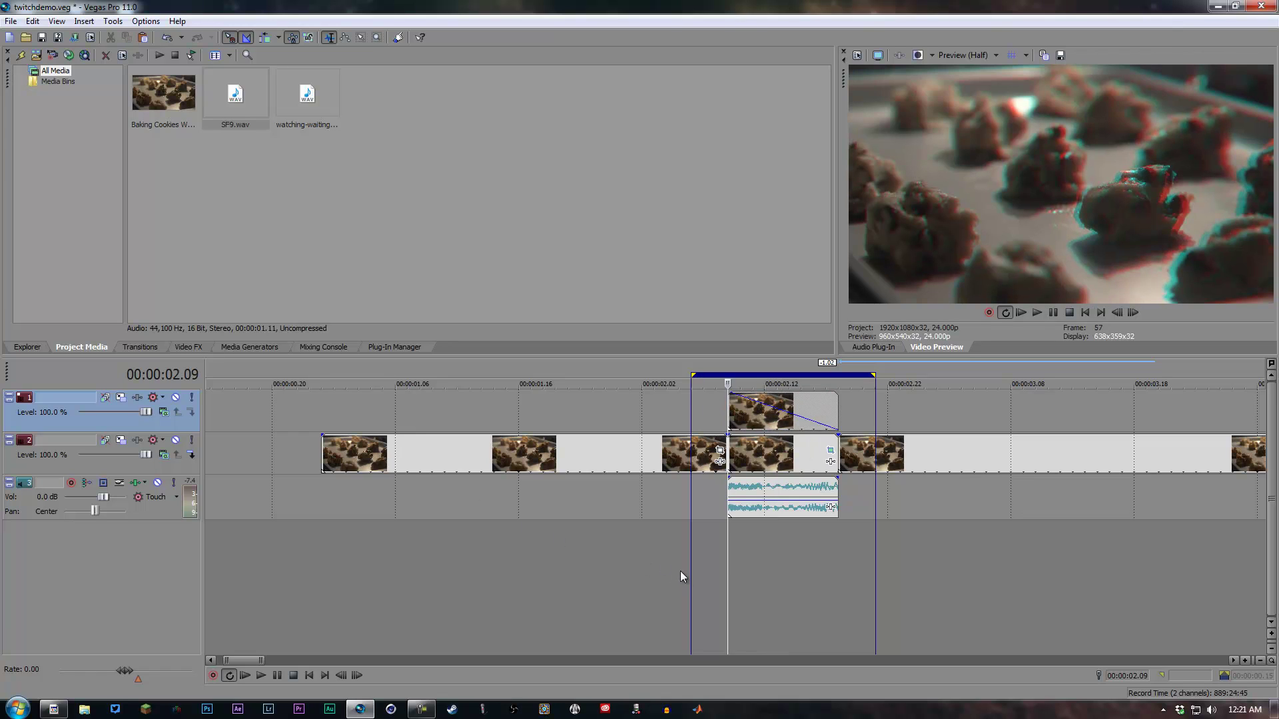